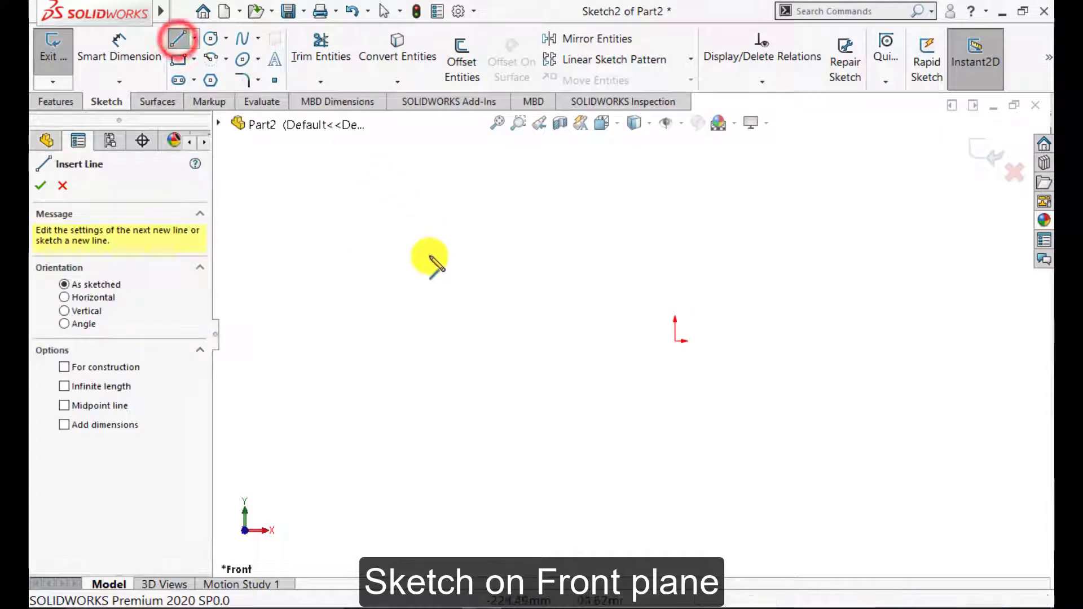
Sketch a horizontal line about 316 mm long passing through the origin.
{"action": "left_click", "coordinate": [446, 342]}
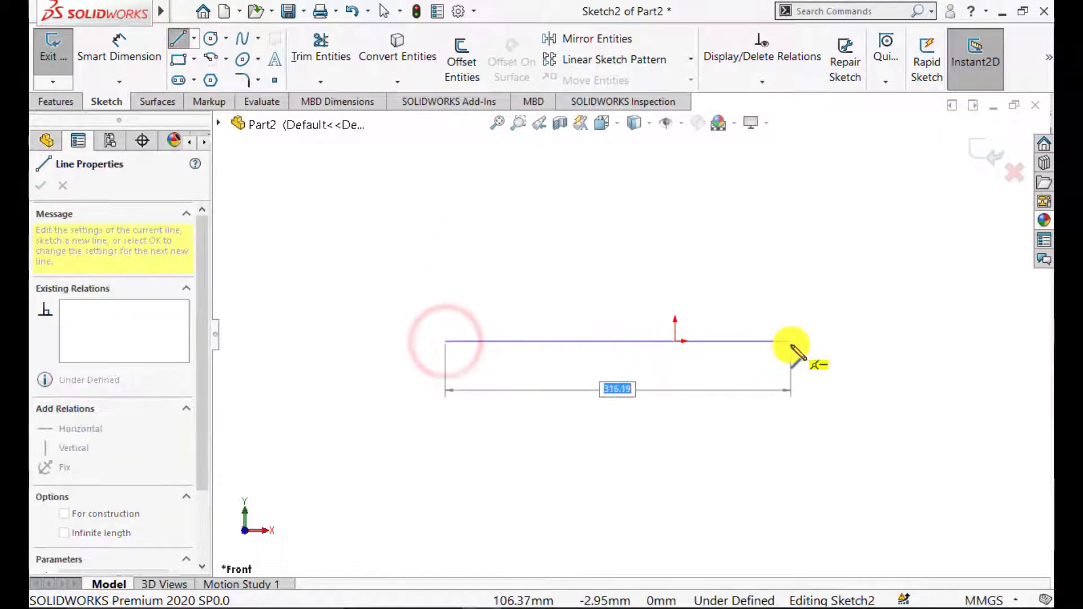
{"action": "left_click", "coordinate": [791, 341]}
{"action": "key", "text": "Escape"}
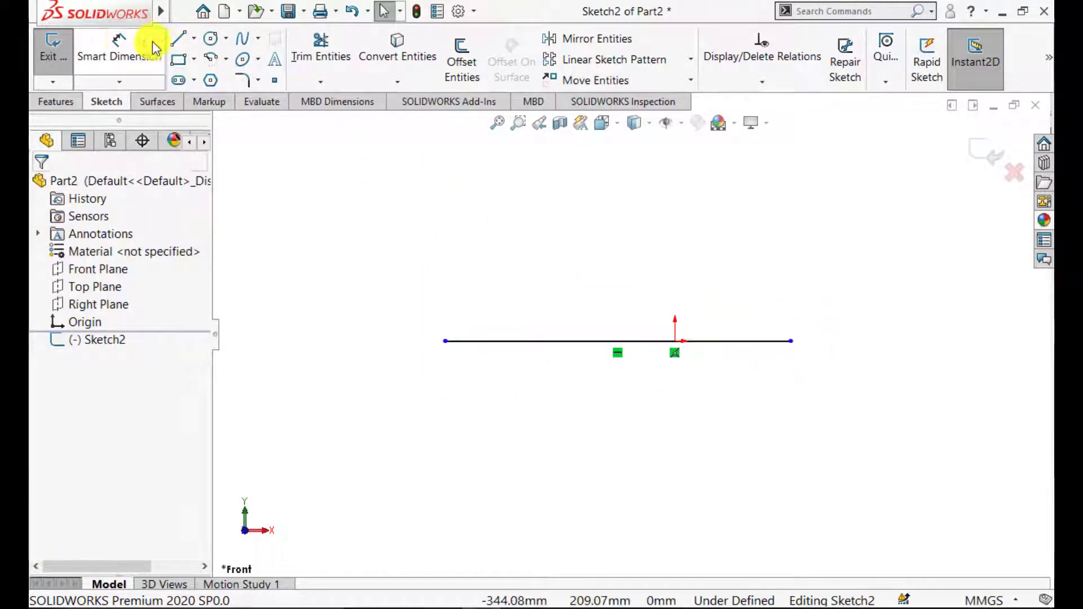
Dimension the horizontal line's length and set it to 200 mm.
{"action": "left_click", "coordinate": [121, 48]}
{"action": "left_click", "coordinate": [515, 342]}
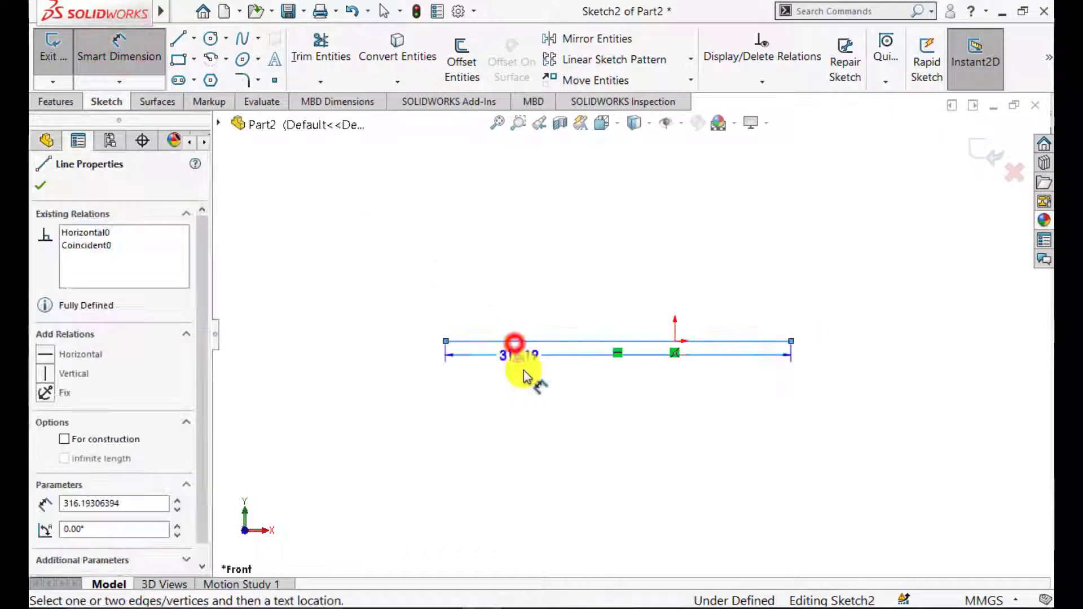
{"action": "left_click", "coordinate": [534, 407]}
{"action": "type", "text": "200"}
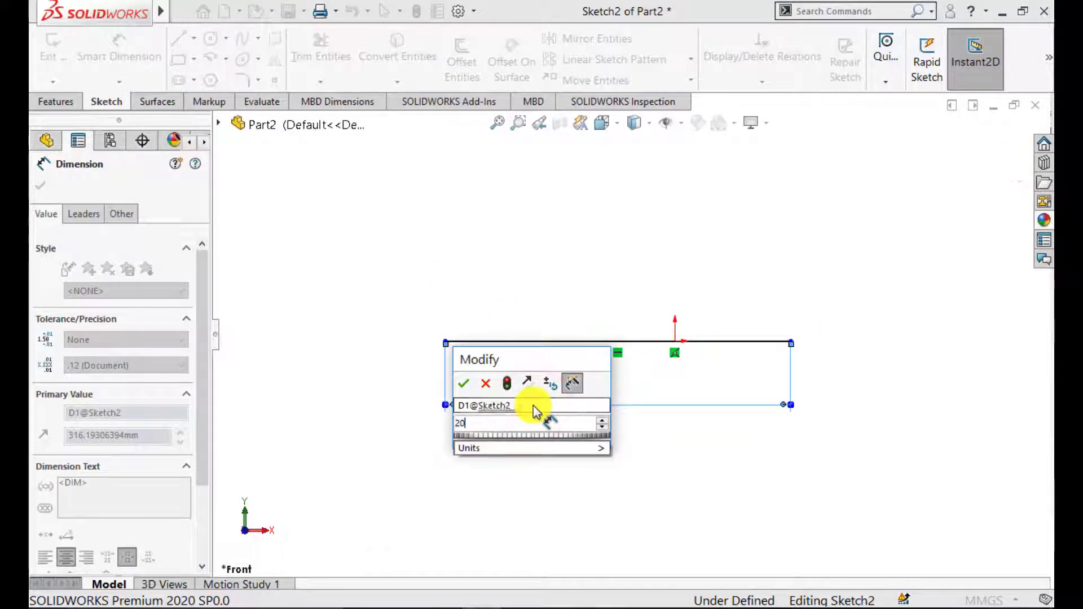
{"action": "key", "text": "Return"}
Dimension the distance from the origin to the line's right endpoint and set it to 50 mm.
{"action": "left_click", "coordinate": [675, 341]}
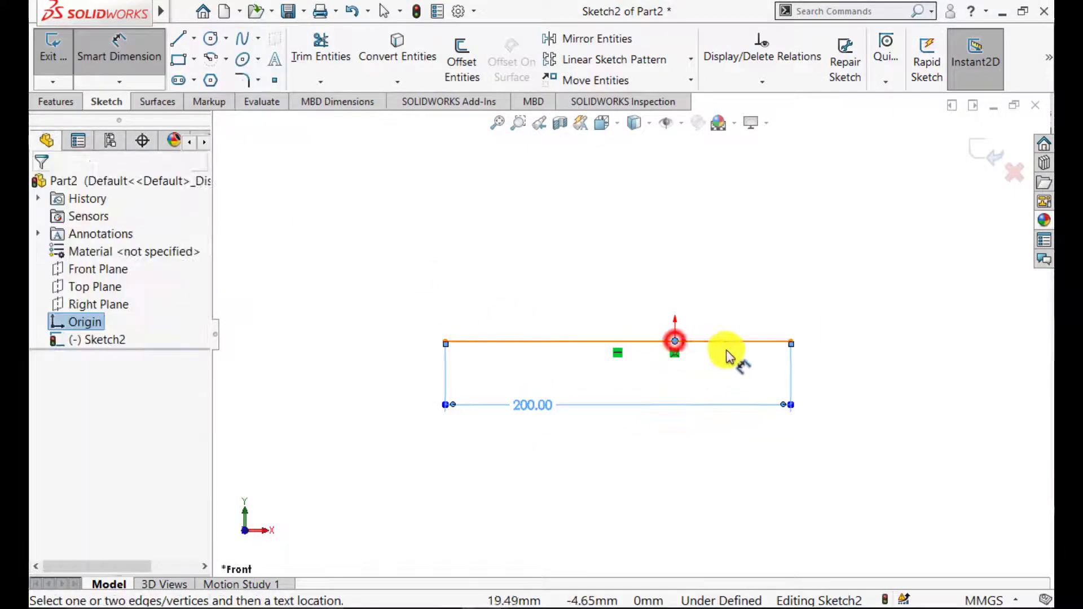
{"action": "left_click", "coordinate": [791, 343]}
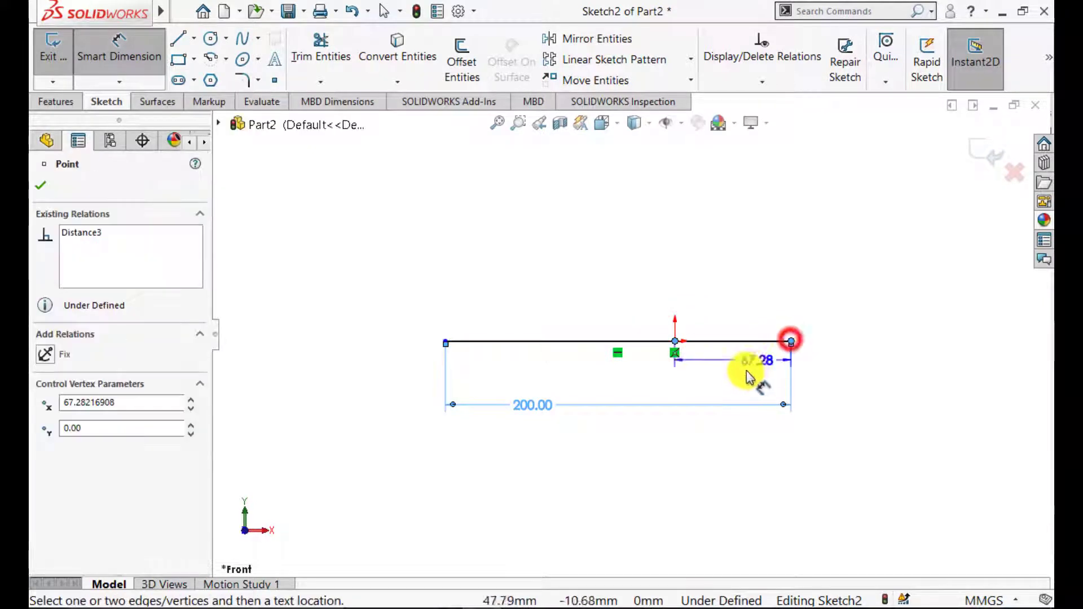
{"action": "left_click", "coordinate": [734, 377]}
{"action": "type", "text": "50"}
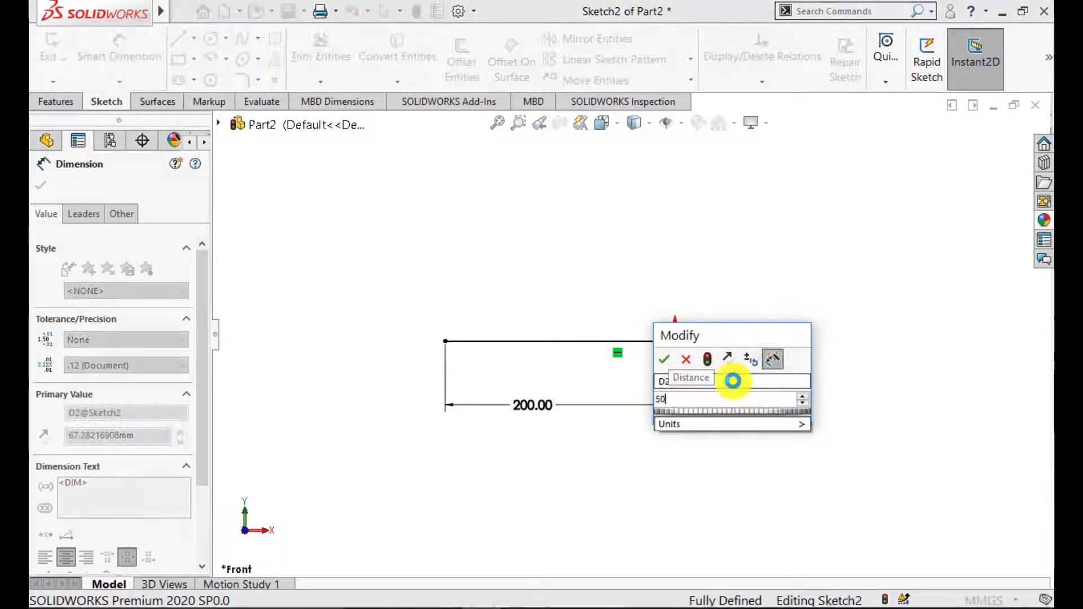
{"action": "key", "text": "Return"}
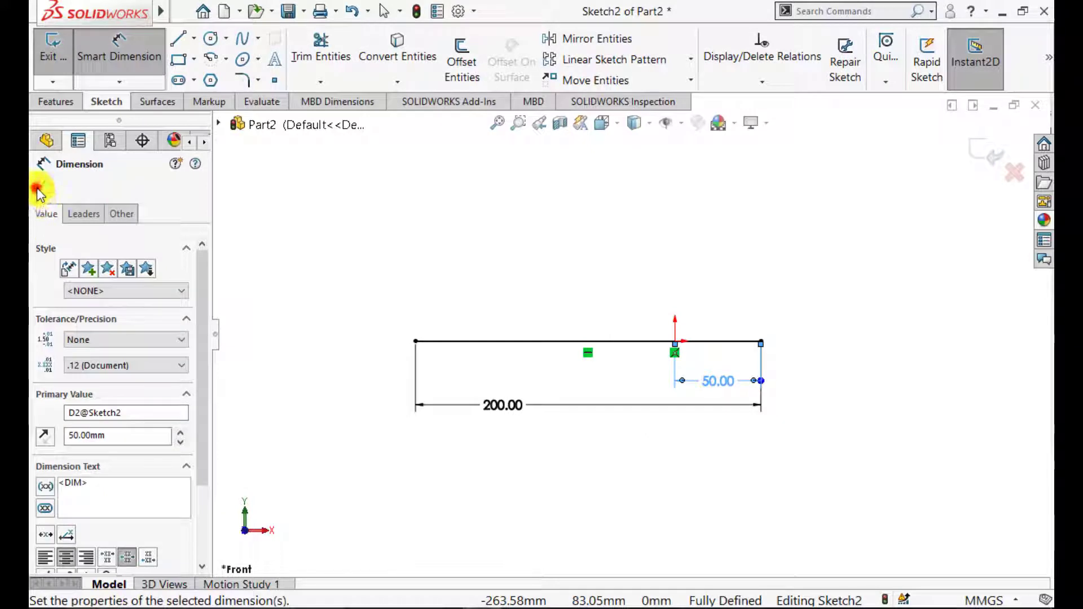
{"action": "left_click", "coordinate": [38, 186]}
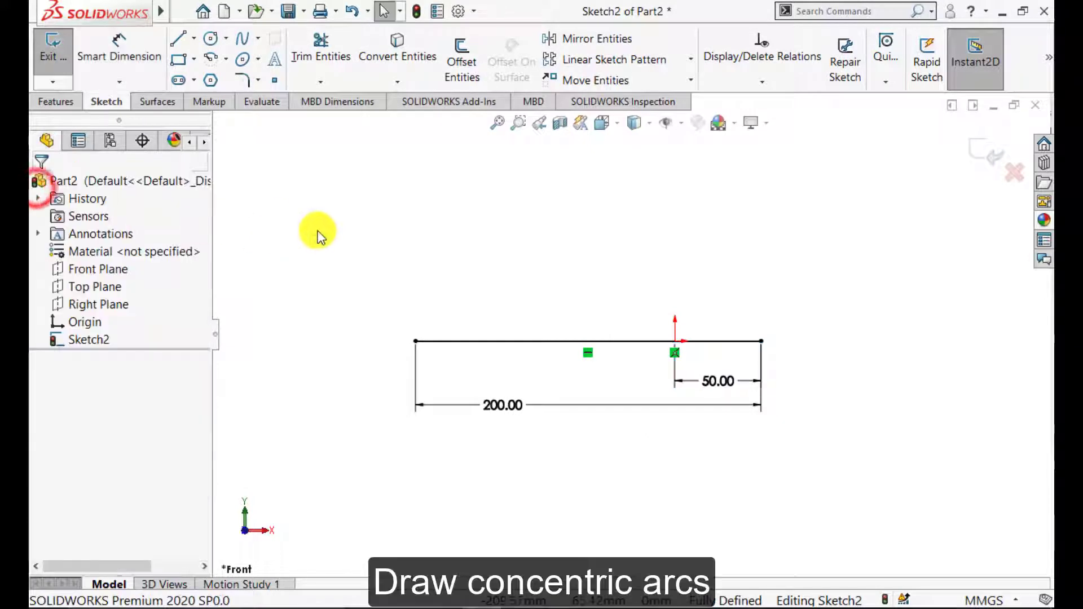
Draw a centerpoint arc around the origin, starting at the line's right endpoint and sweeping over the top to the upper left.
{"action": "left_click", "coordinate": [211, 59]}
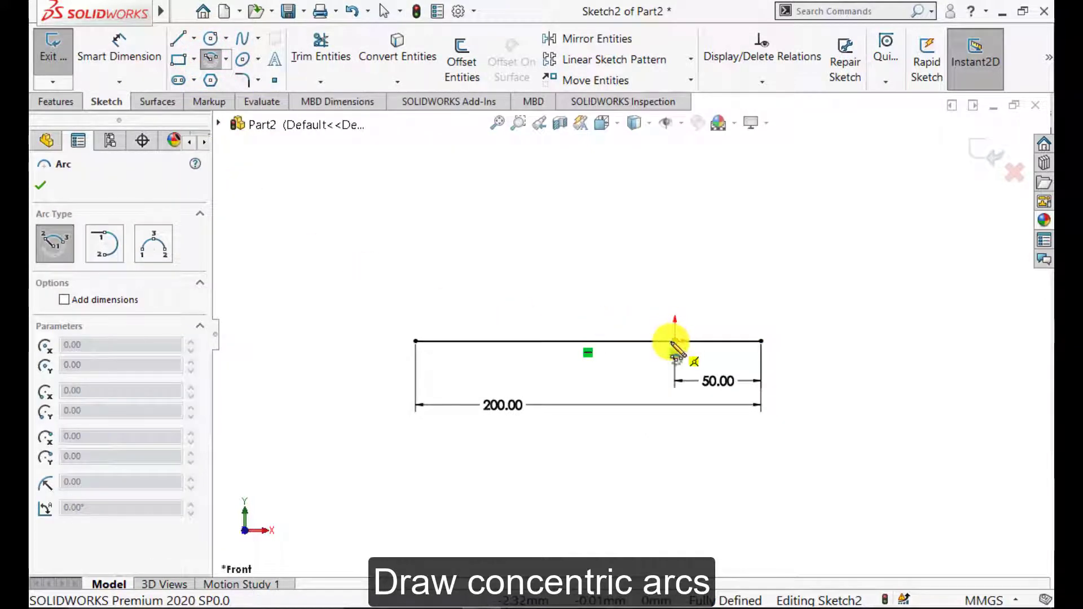
{"action": "left_click", "coordinate": [675, 341]}
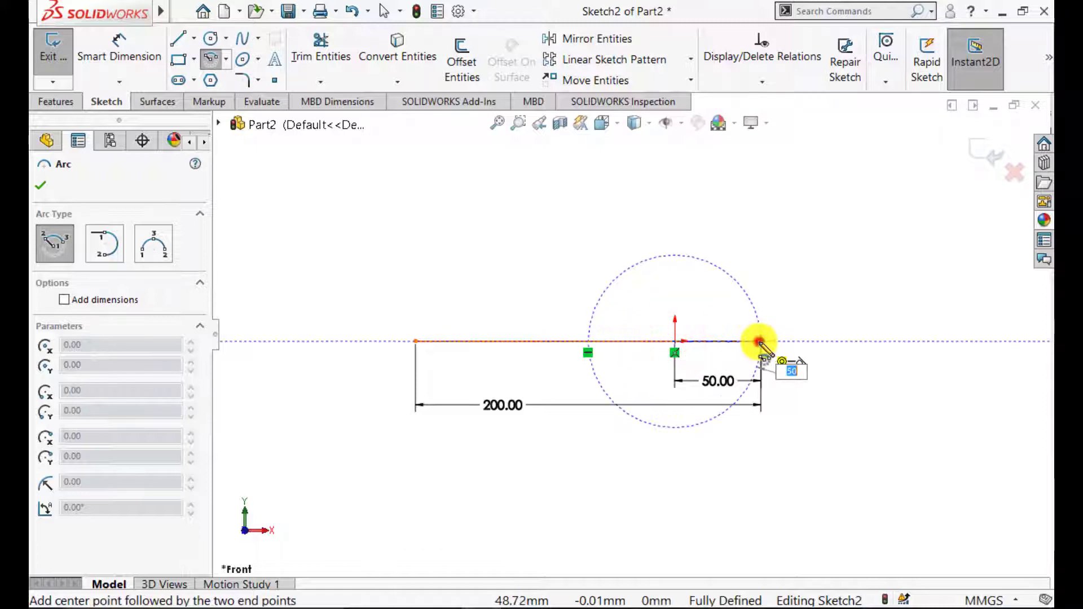
{"action": "left_click", "coordinate": [760, 342]}
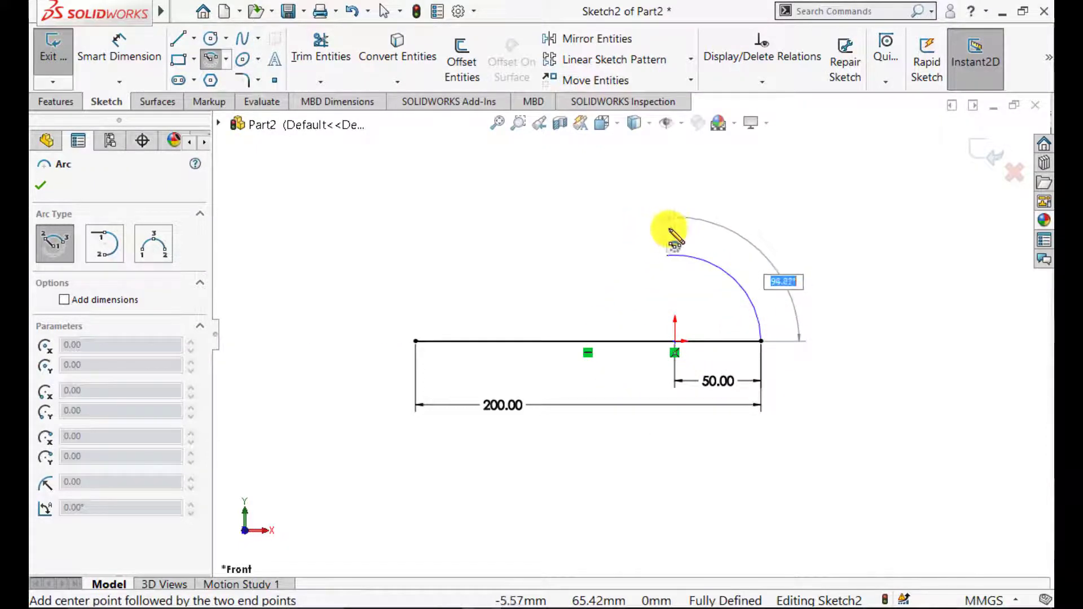
{"action": "left_click", "coordinate": [611, 255]}
{"action": "key", "text": "Escape"}
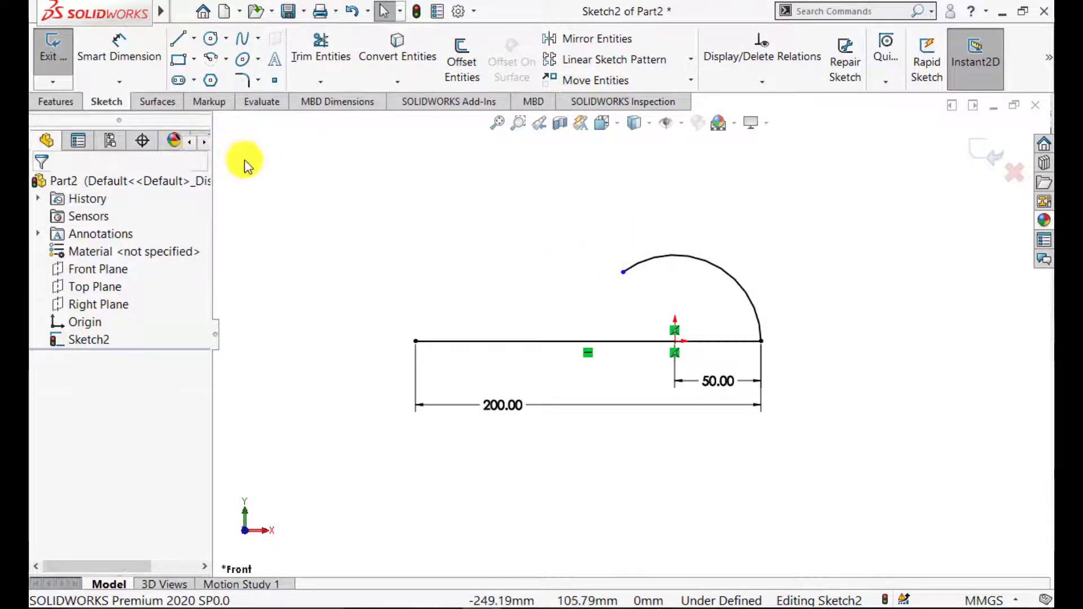
Sketch a vertical line about 17 mm high at the base line's left end, continuing with a sloping line tangent to the arc.
{"action": "left_click", "coordinate": [177, 38]}
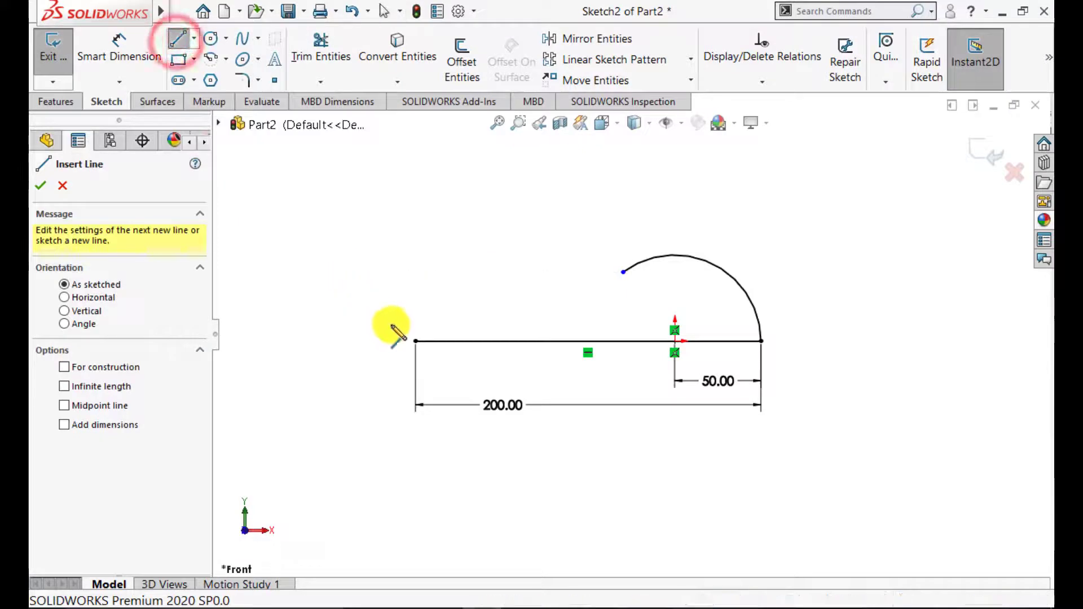
{"action": "left_click", "coordinate": [416, 341]}
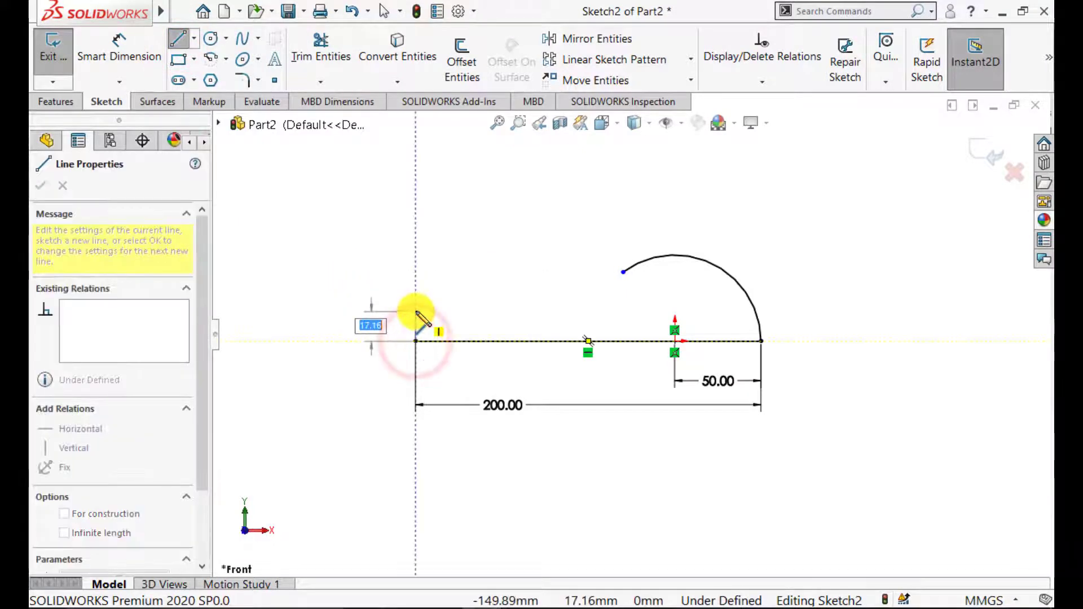
{"action": "left_click", "coordinate": [416, 311]}
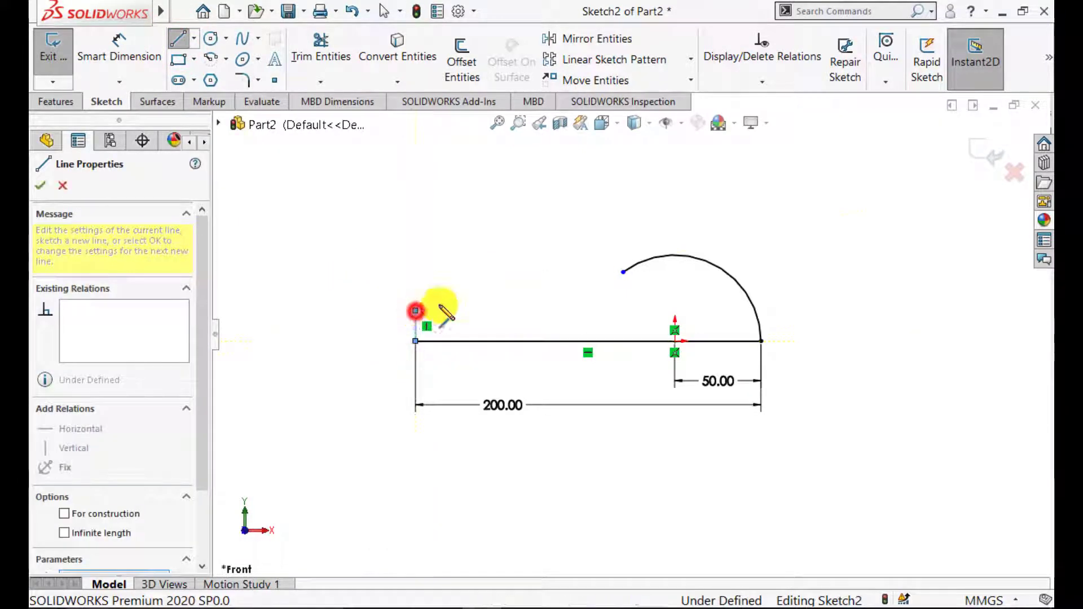
{"action": "left_click", "coordinate": [654, 257]}
{"action": "key", "text": "Escape"}
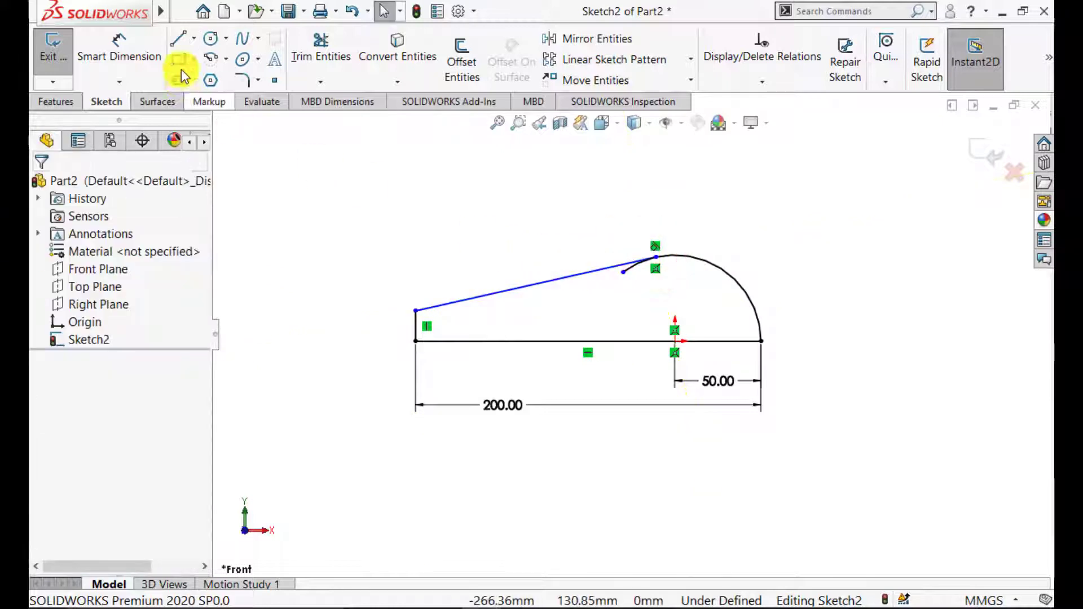
Trim off the piece of arc extending beyond its tangent point with the sloping line.
{"action": "left_click", "coordinate": [314, 57]}
{"action": "scroll", "coordinate": [589, 257], "scroll_direction": "down", "scroll_amount": 3}
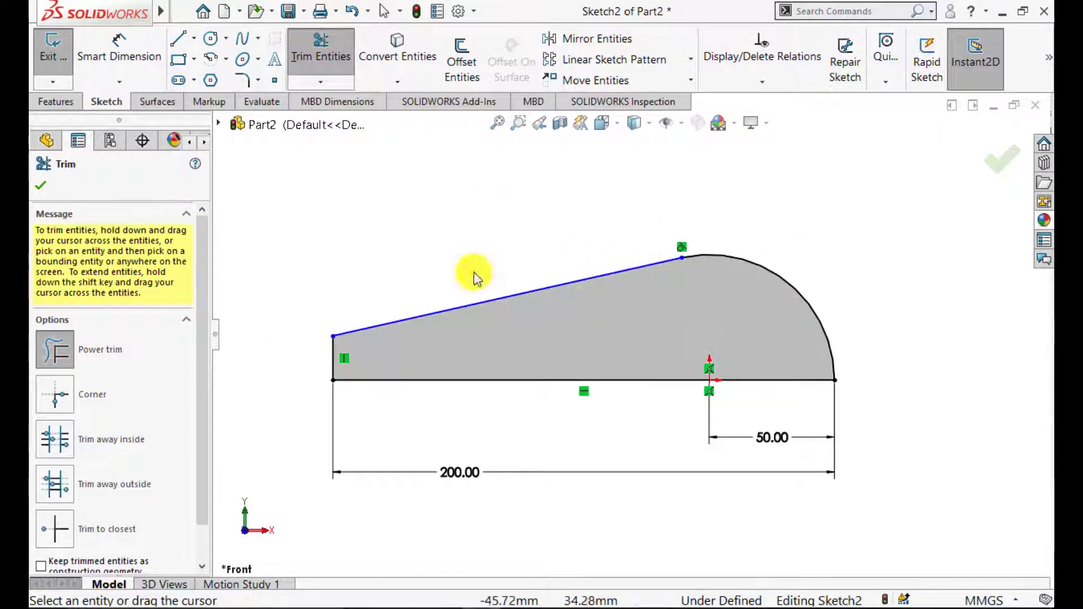
{"action": "left_click", "coordinate": [45, 175]}
Dimension the angle between the base line and the sloping line and set it to 15 degrees.
{"action": "left_click", "coordinate": [118, 48]}
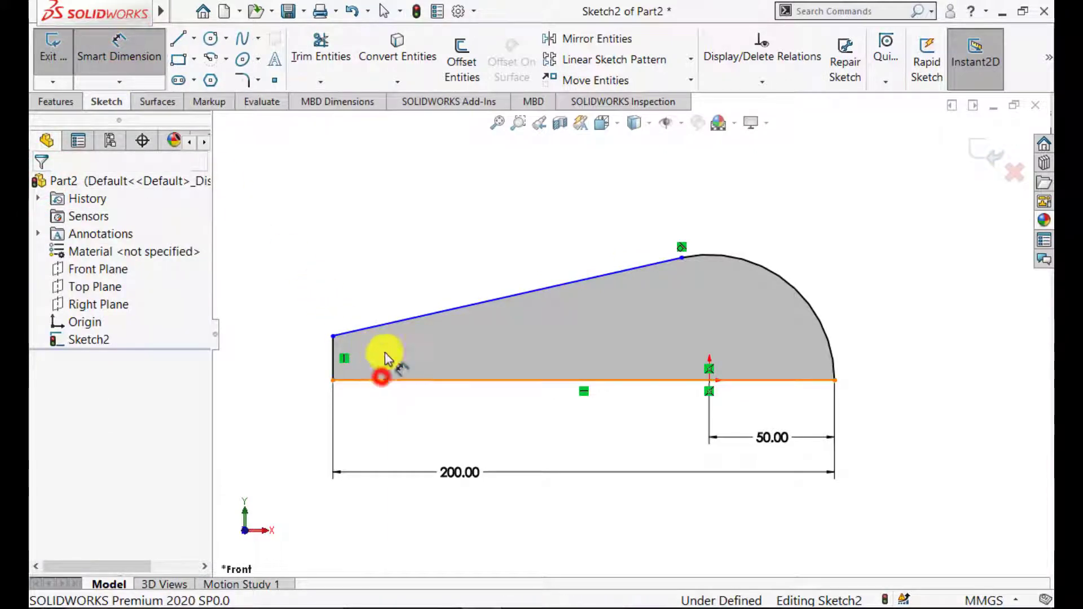
{"action": "left_click", "coordinate": [387, 324]}
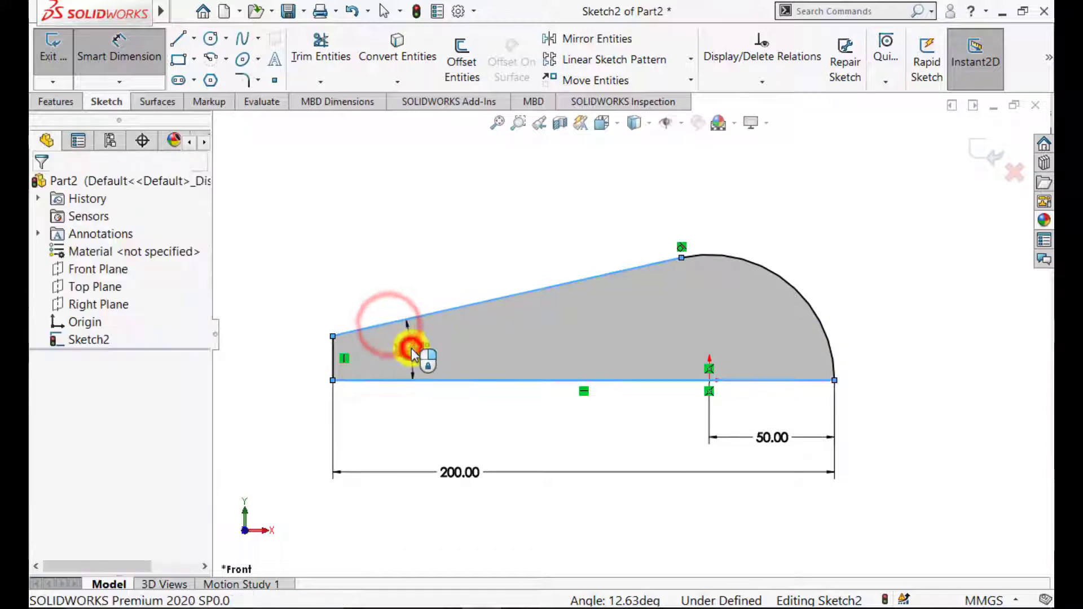
{"action": "left_click", "coordinate": [414, 354]}
{"action": "type", "text": "15"}
{"action": "key", "text": "Return"}
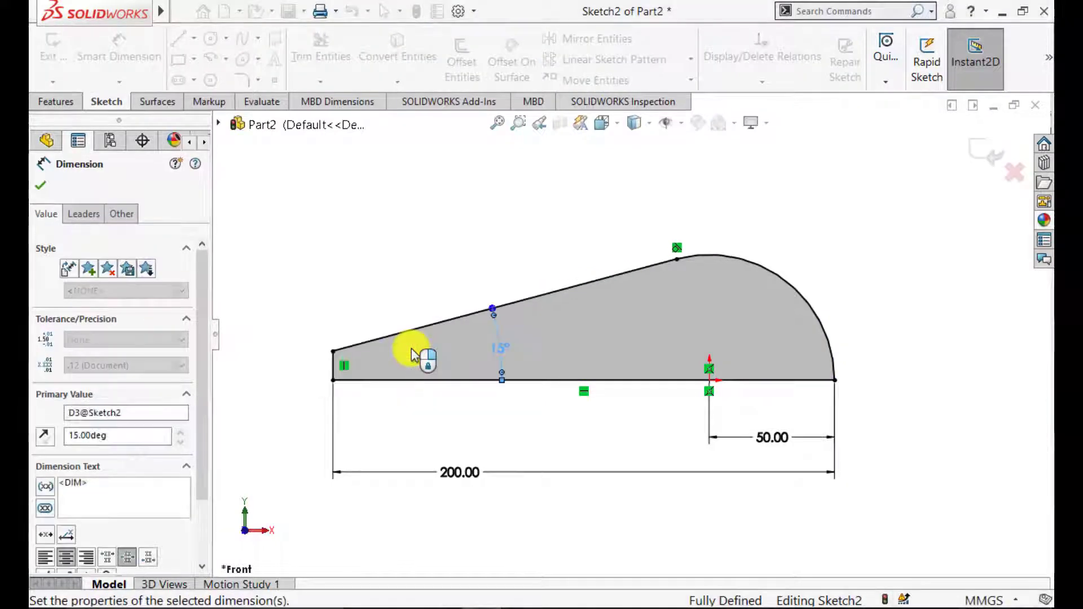
{"action": "left_click", "coordinate": [45, 186]}
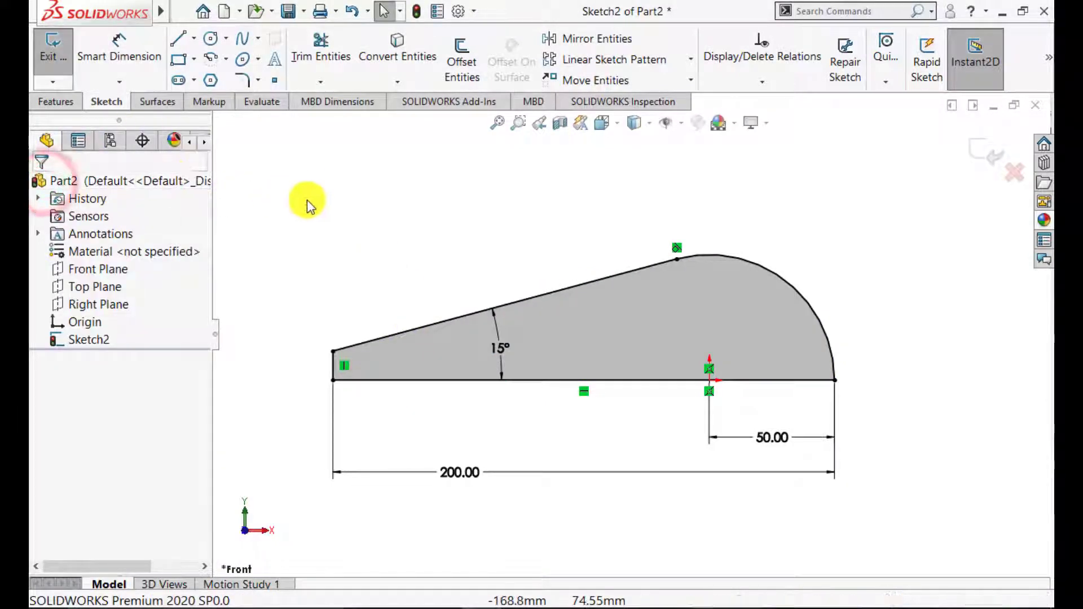
{"action": "left_click", "coordinate": [332, 213]}
Draw an inner semicircular arc of about 31 mm radius around the origin, with both ends on the base line.
{"action": "left_click", "coordinate": [210, 59]}
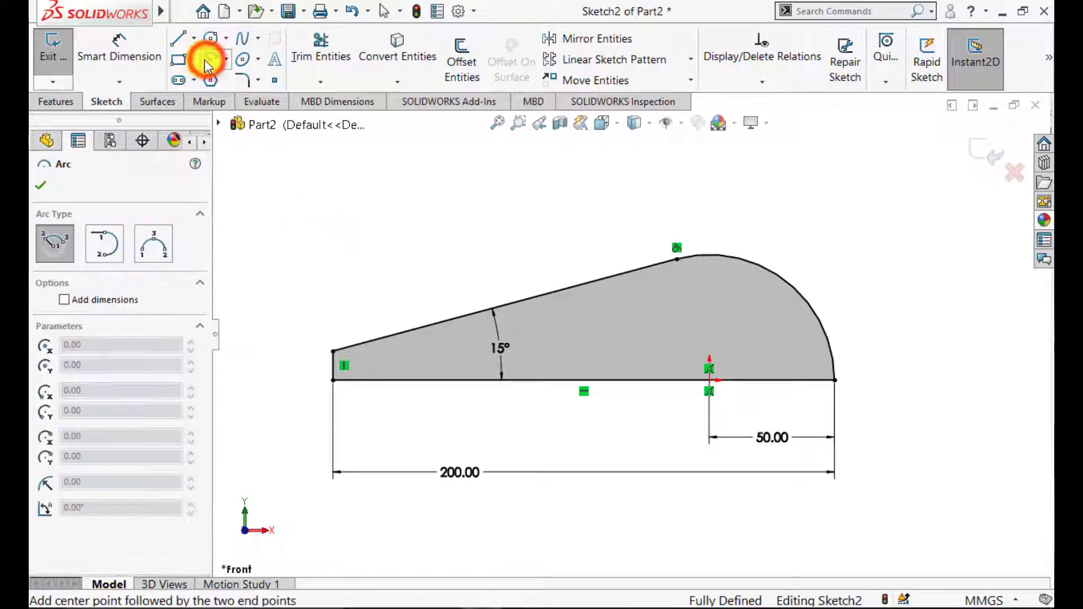
{"action": "left_click", "coordinate": [709, 379]}
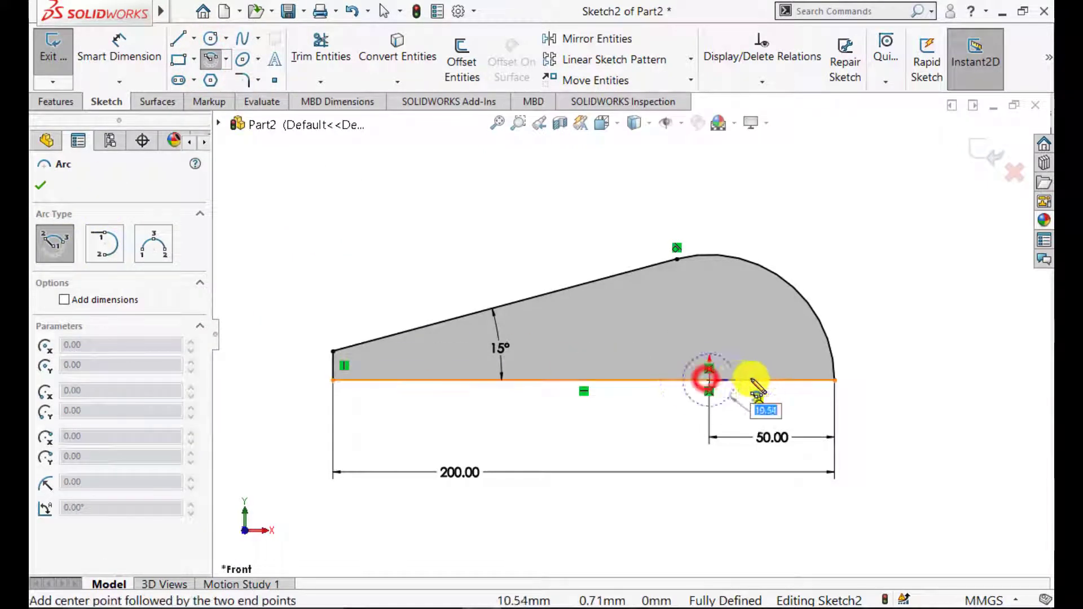
{"action": "left_click", "coordinate": [787, 381]}
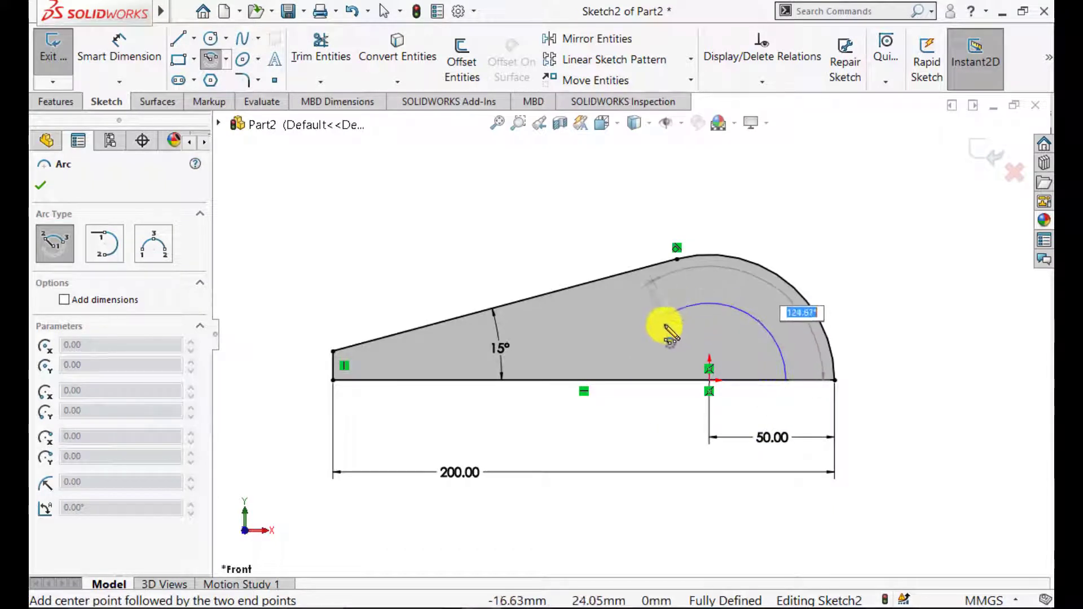
{"action": "left_click", "coordinate": [641, 379]}
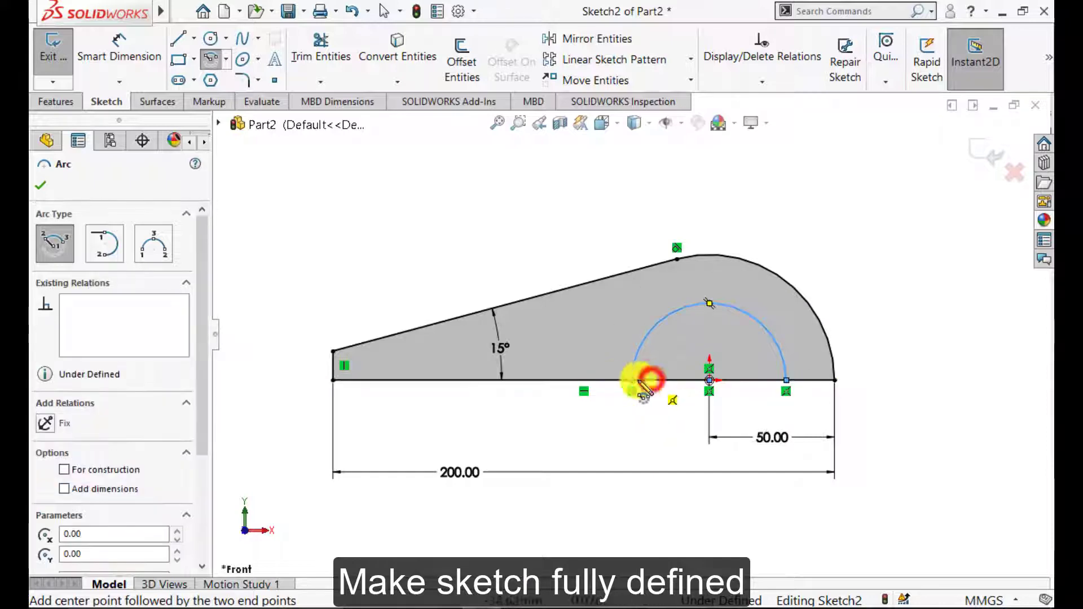
{"action": "key", "text": "Escape"}
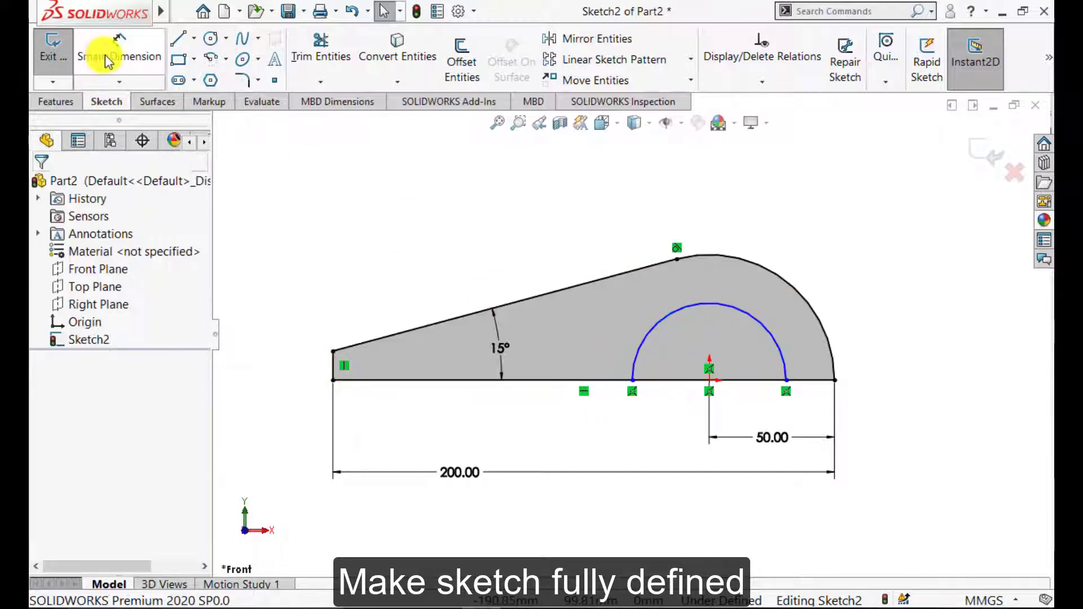
Dimension the inner arc's radius and set it to 40 mm.
{"action": "left_click", "coordinate": [111, 57]}
{"action": "left_click", "coordinate": [737, 308]}
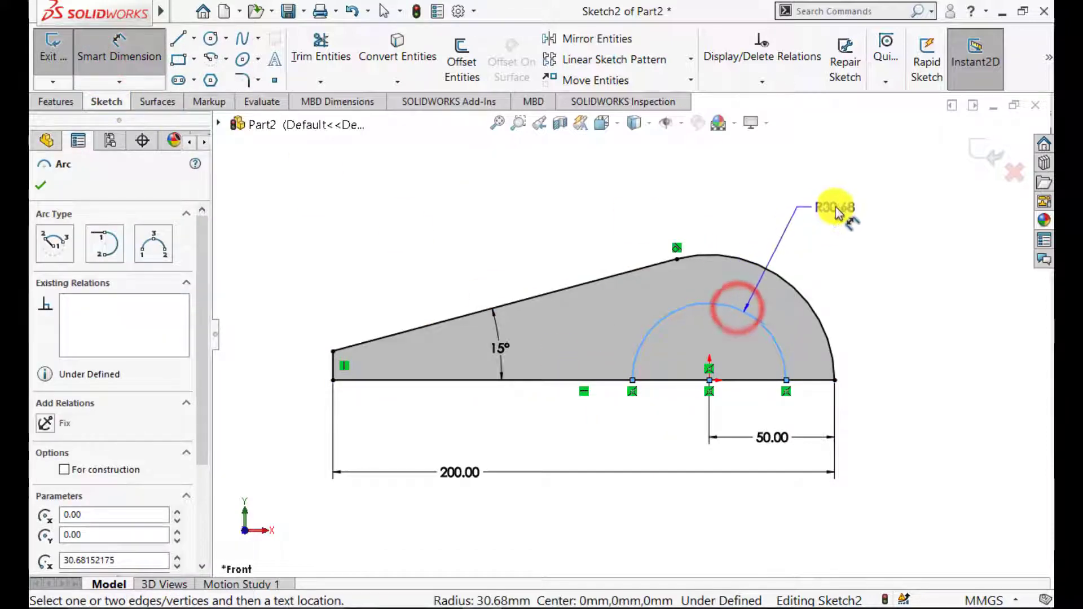
{"action": "left_click", "coordinate": [836, 208]}
{"action": "type", "text": "40"}
{"action": "key", "text": "Return"}
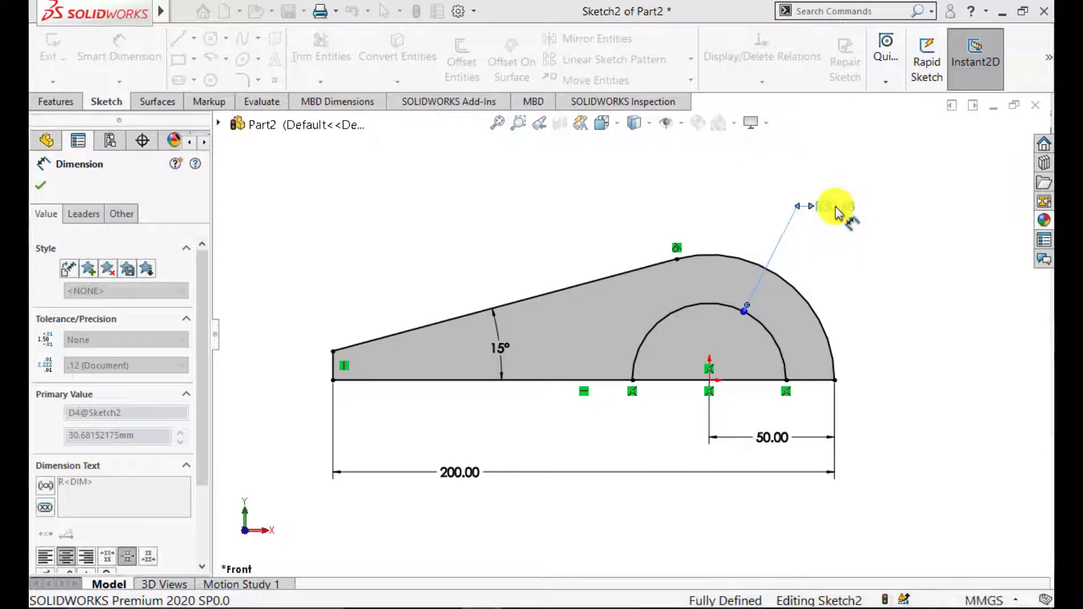
{"action": "left_click", "coordinate": [40, 185]}
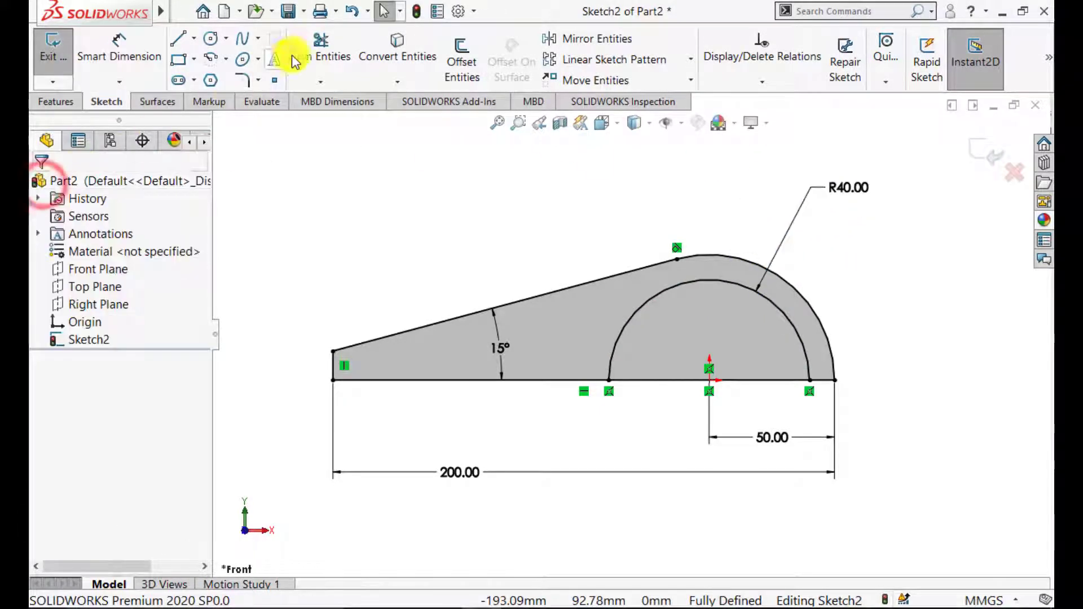
Trim the base line segment between the inner arc's endpoints and exit the sketch.
{"action": "left_click", "coordinate": [319, 48]}
{"action": "left_click_drag", "start_coordinate": [650, 424], "coordinate": [675, 364]}
{"action": "left_click", "coordinate": [41, 187]}
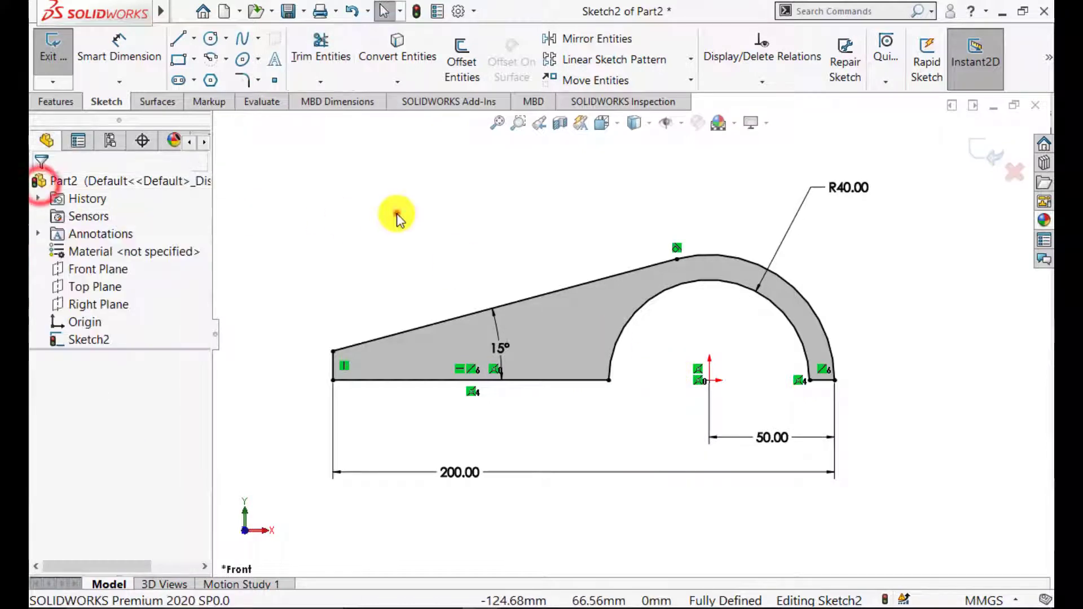
{"action": "left_click", "coordinate": [394, 213]}
{"action": "left_click", "coordinate": [985, 155]}
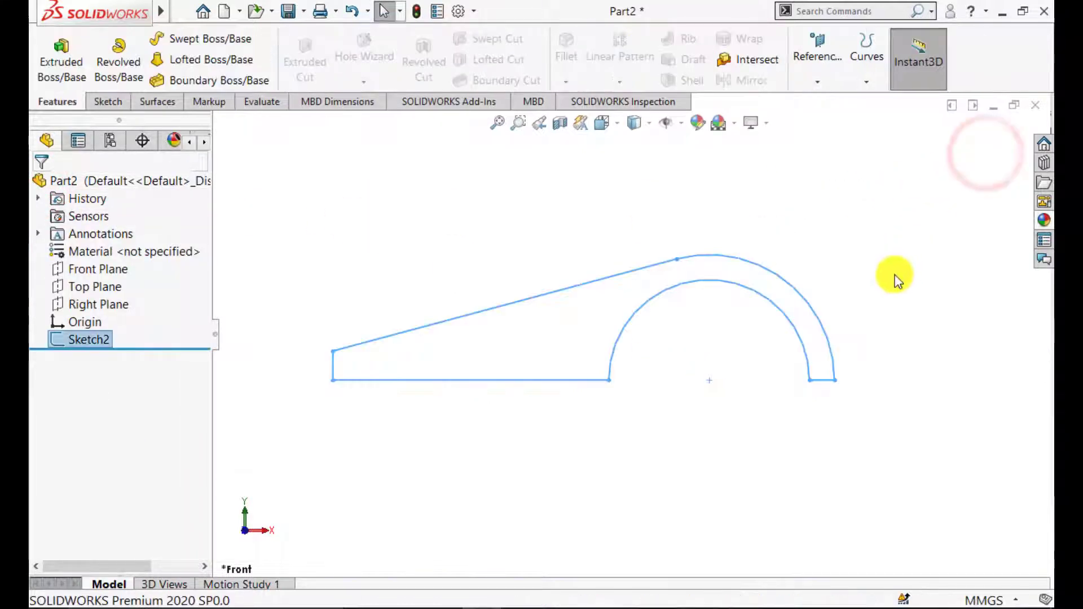
{"action": "left_click", "coordinate": [291, 305]}
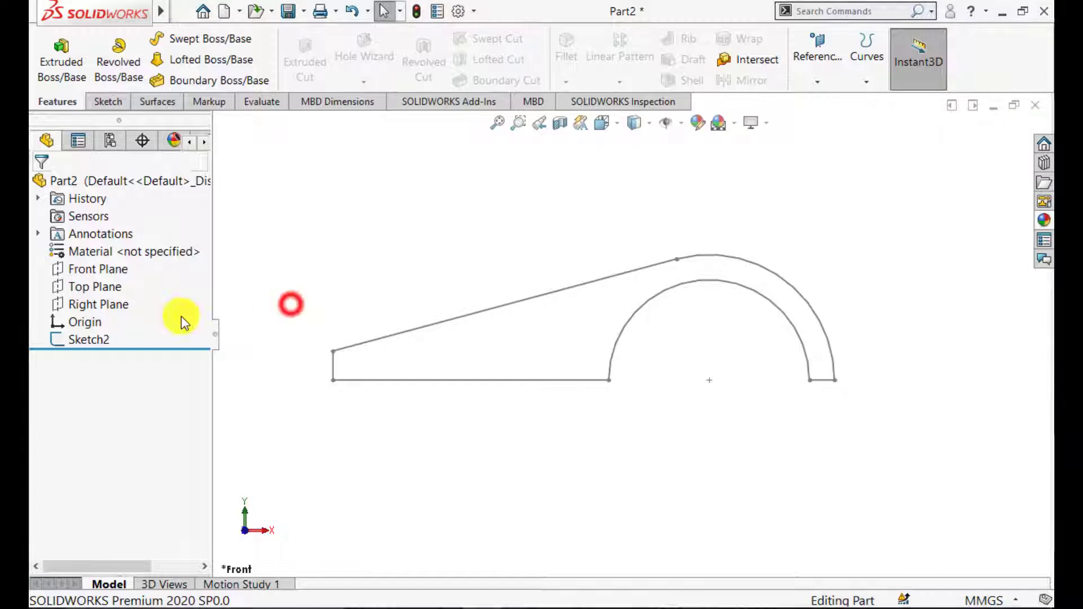
Extrude the tapered profile sketch as a Mid Plane boss with a depth of 80 mm.
{"action": "left_click", "coordinate": [88, 340]}
{"action": "left_click", "coordinate": [61, 55]}
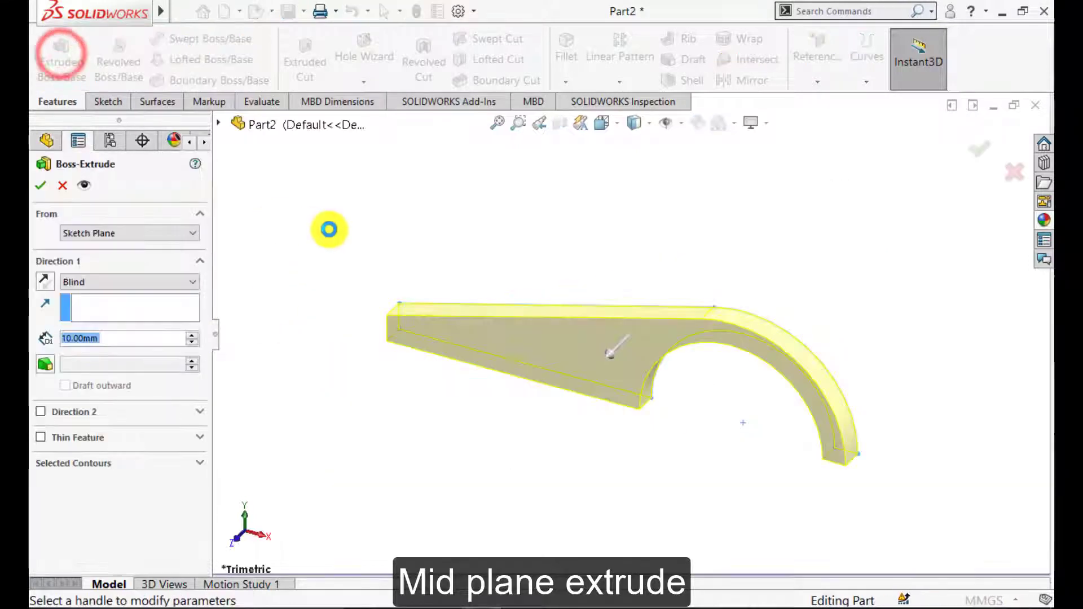
{"action": "left_click", "coordinate": [120, 283]}
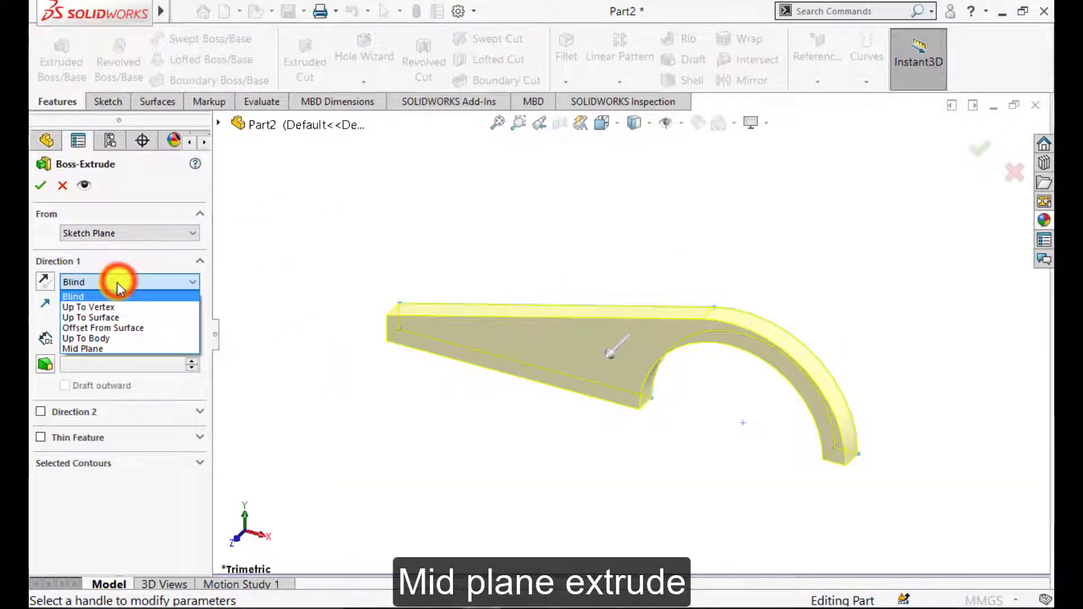
{"action": "left_click", "coordinate": [101, 345]}
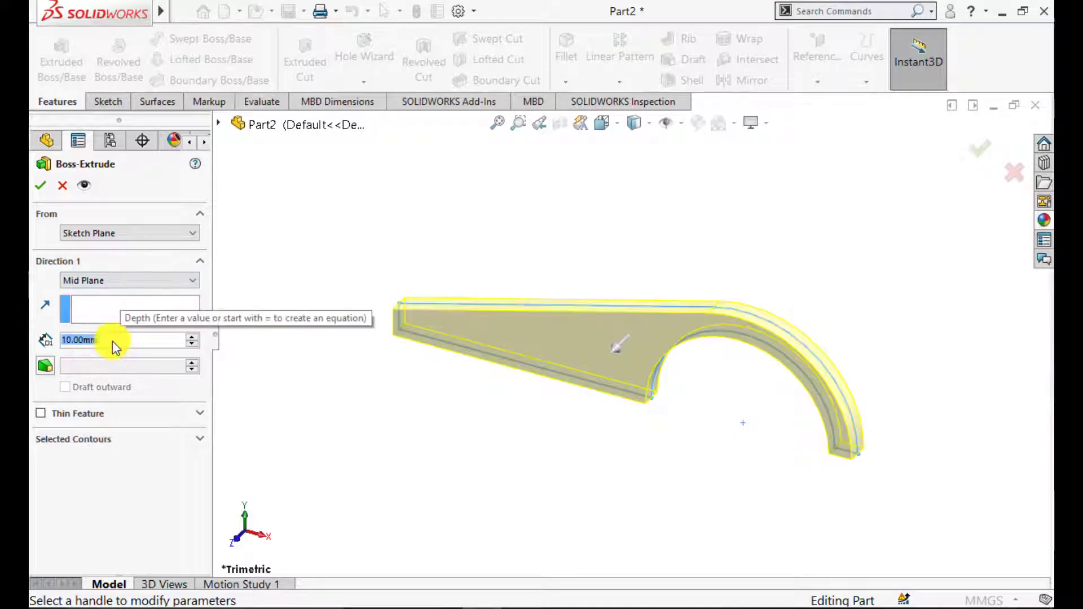
{"action": "type", "text": "80"}
{"action": "key", "text": "Return"}
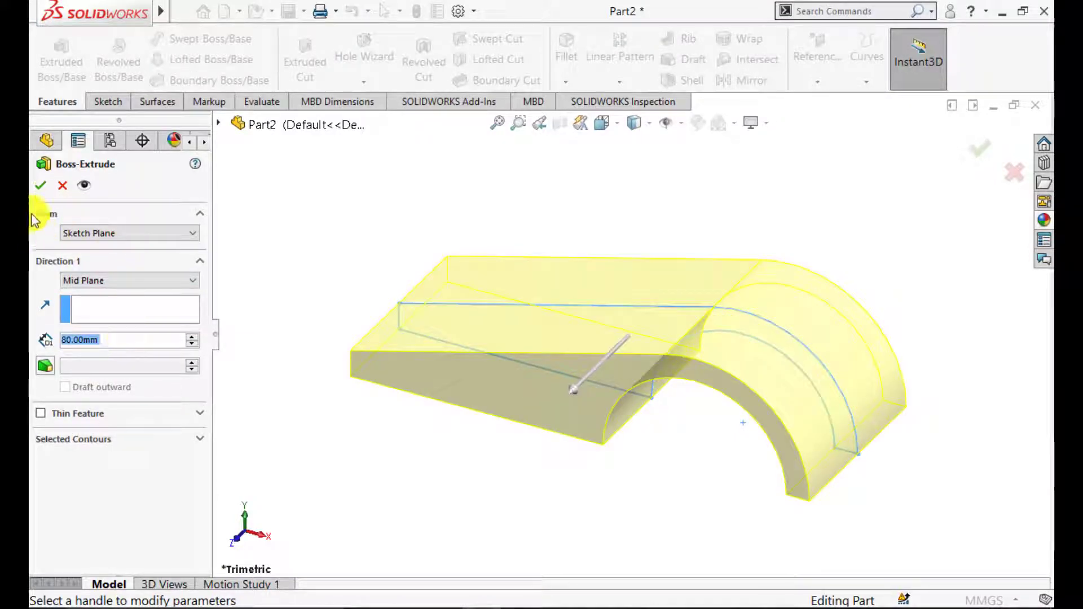
{"action": "left_click", "coordinate": [40, 186]}
Start a new sketch on the flat rectangular underside face of the tapered portion.
{"action": "middle_click_drag", "start_coordinate": [336, 229], "coordinate": [412, 208]}
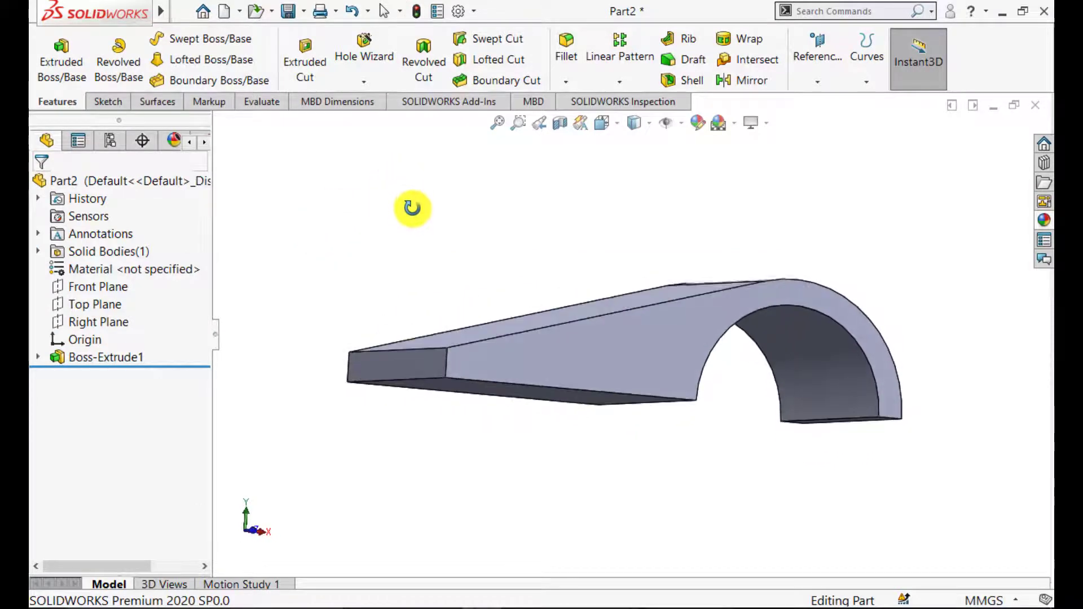
{"action": "middle_click_drag", "start_coordinate": [384, 379], "coordinate": [394, 316]}
{"action": "left_click", "coordinate": [443, 358]}
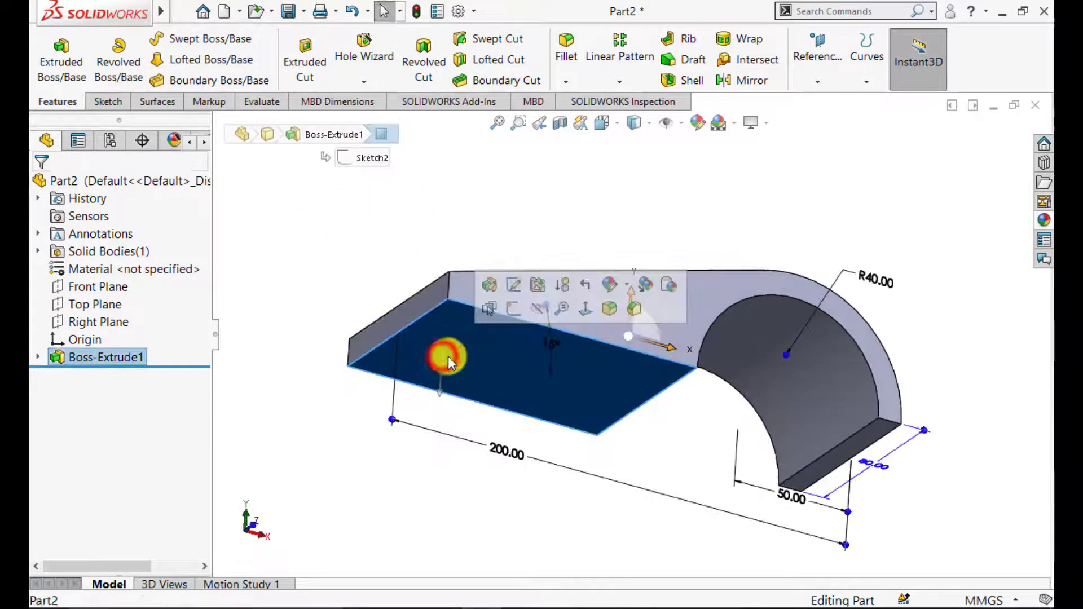
{"action": "left_click", "coordinate": [516, 312]}
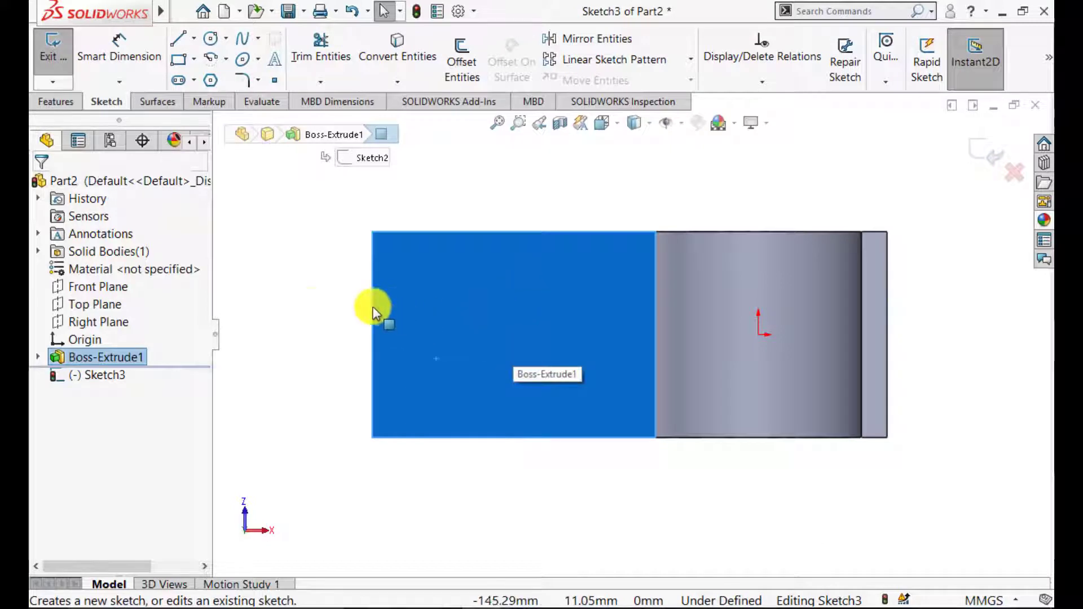
{"action": "left_click", "coordinate": [303, 309]}
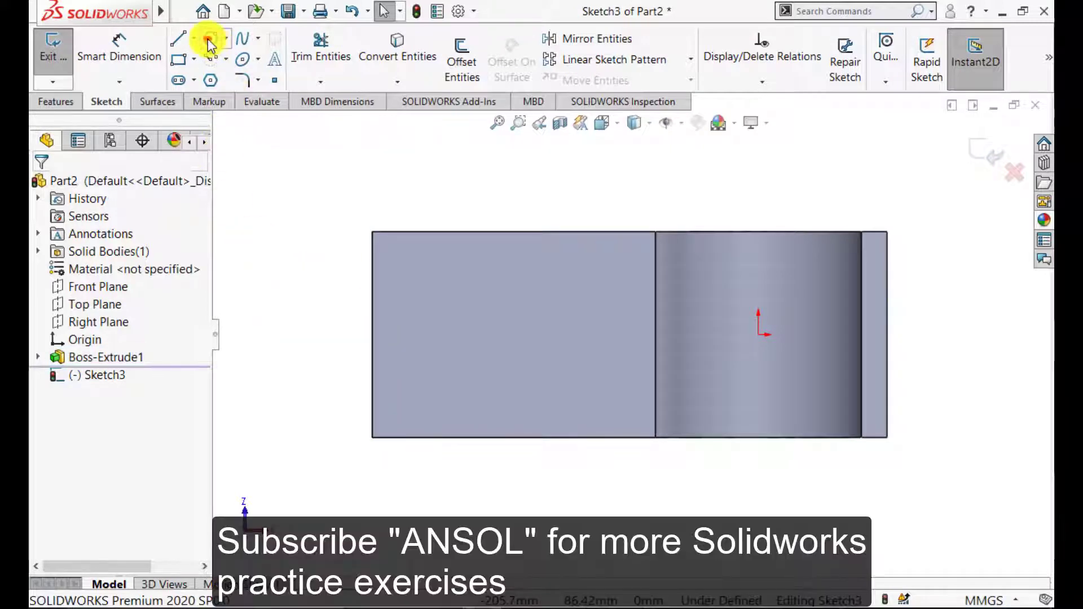
Sketch a circle about 16.5 mm in diameter near the narrow end of the underside face, level with the origin.
{"action": "left_click", "coordinate": [210, 40]}
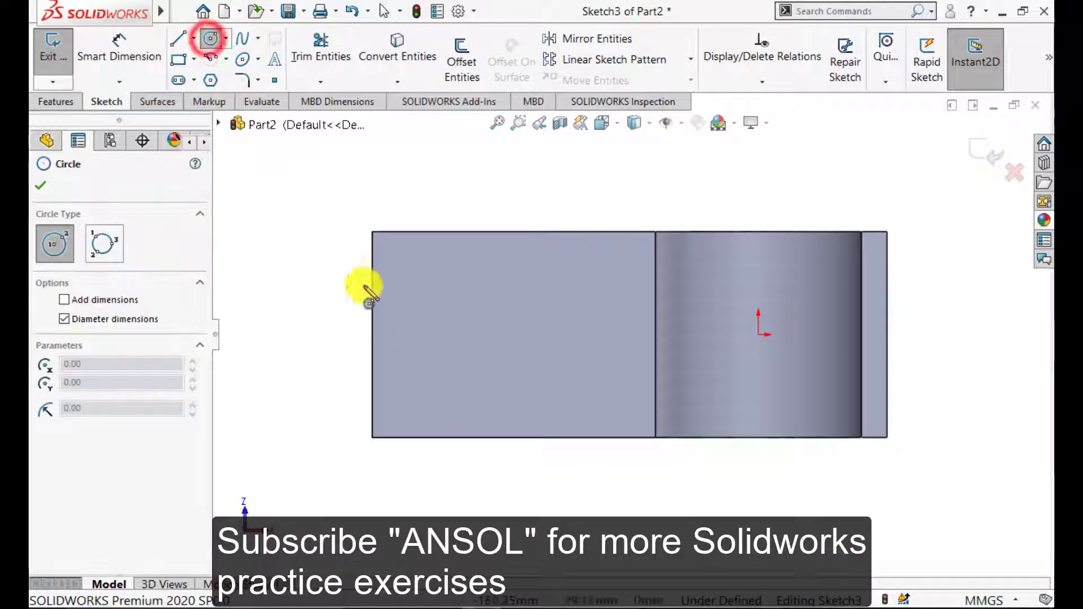
{"action": "left_click", "coordinate": [415, 336]}
{"action": "left_click", "coordinate": [416, 355]}
{"action": "left_click", "coordinate": [39, 189]}
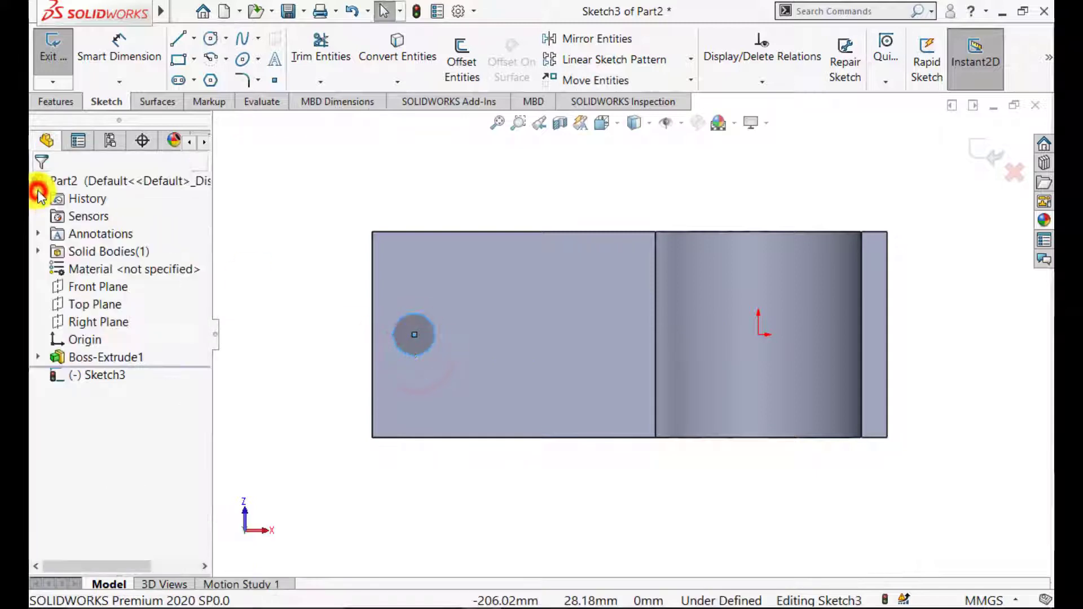
Dimension the distance from the circle's centre to the narrow end edge and set it to 15 mm.
{"action": "left_click", "coordinate": [117, 40]}
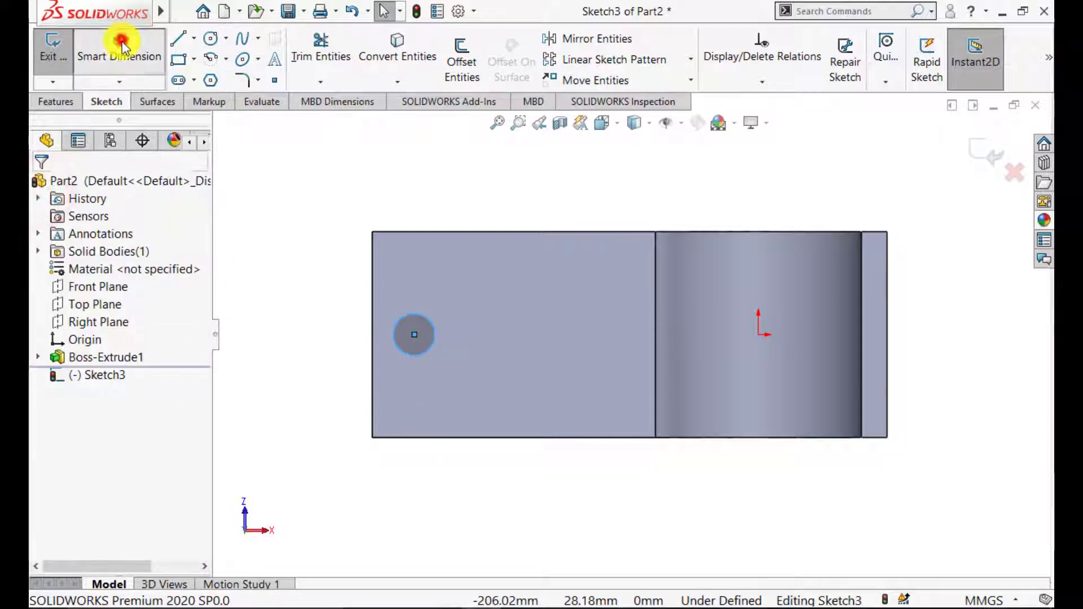
{"action": "left_click", "coordinate": [415, 334]}
{"action": "left_click", "coordinate": [379, 361]}
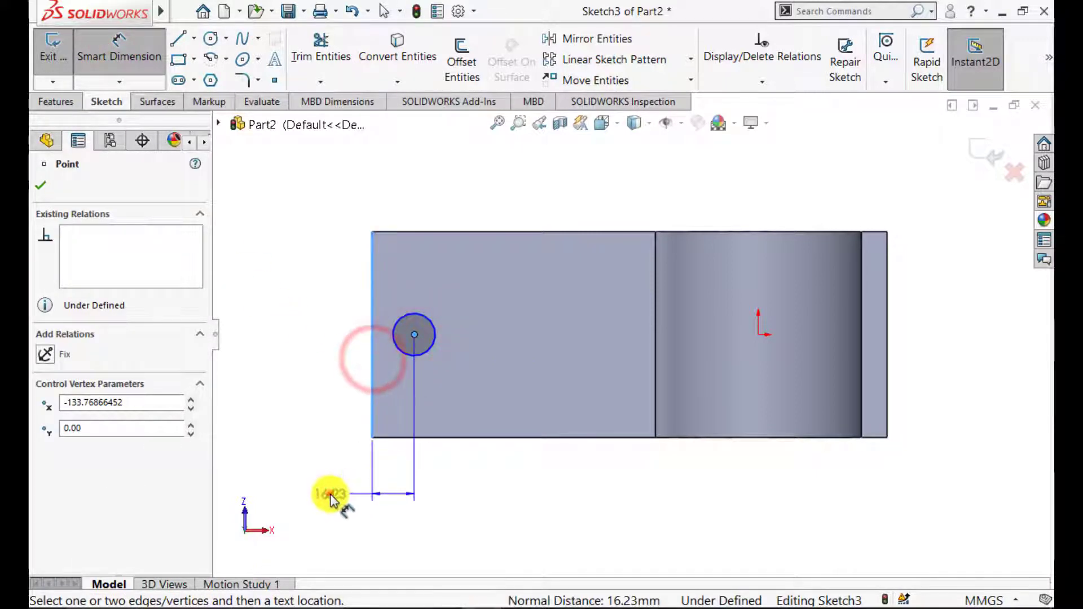
{"action": "left_click", "coordinate": [331, 495]}
{"action": "type", "text": "15"}
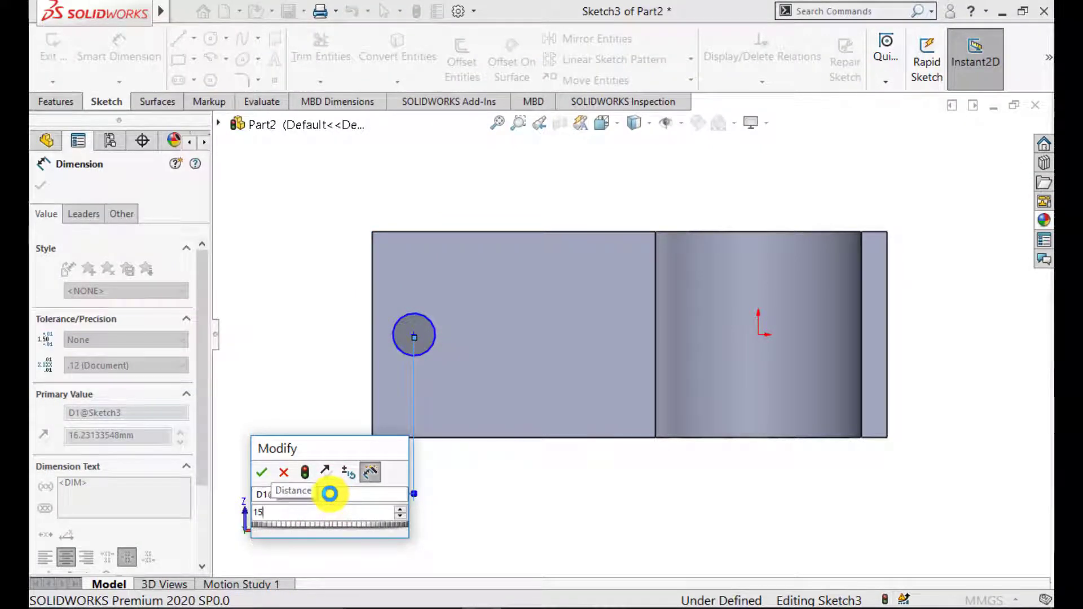
{"action": "key", "text": "Return"}
Dimension the circle's diameter and set it to 10 mm.
{"action": "left_click", "coordinate": [410, 319]}
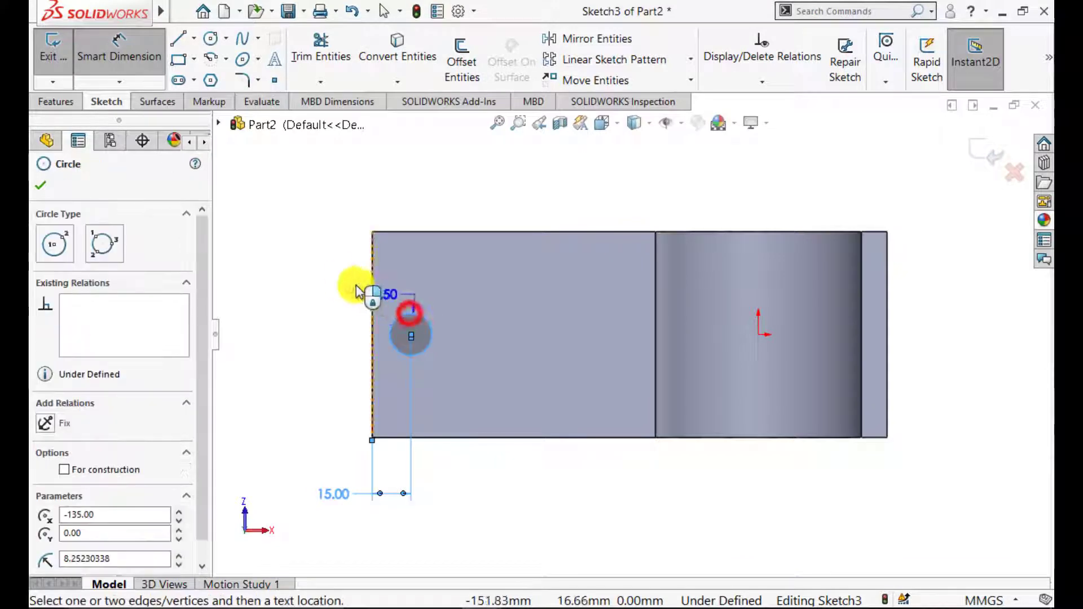
{"action": "left_click", "coordinate": [303, 261]}
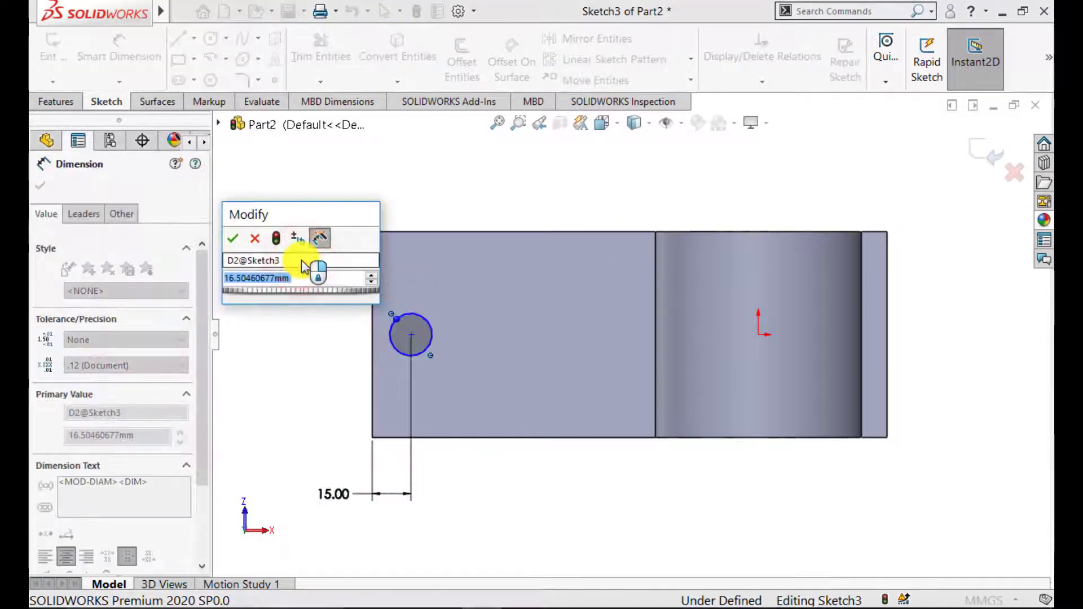
{"action": "type", "text": "10"}
{"action": "key", "text": "Return"}
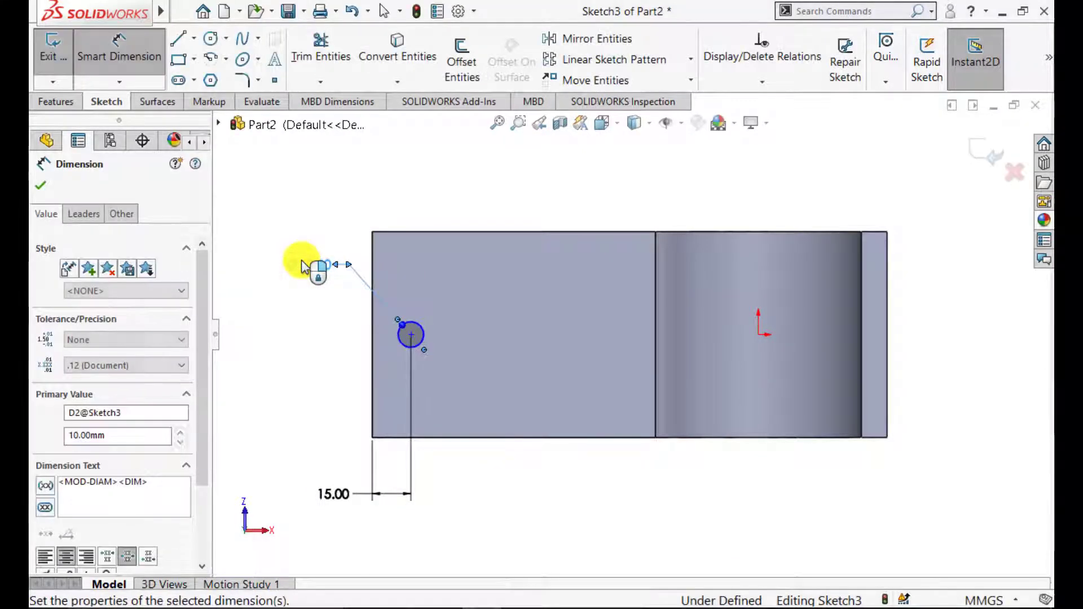
{"action": "left_click", "coordinate": [41, 185]}
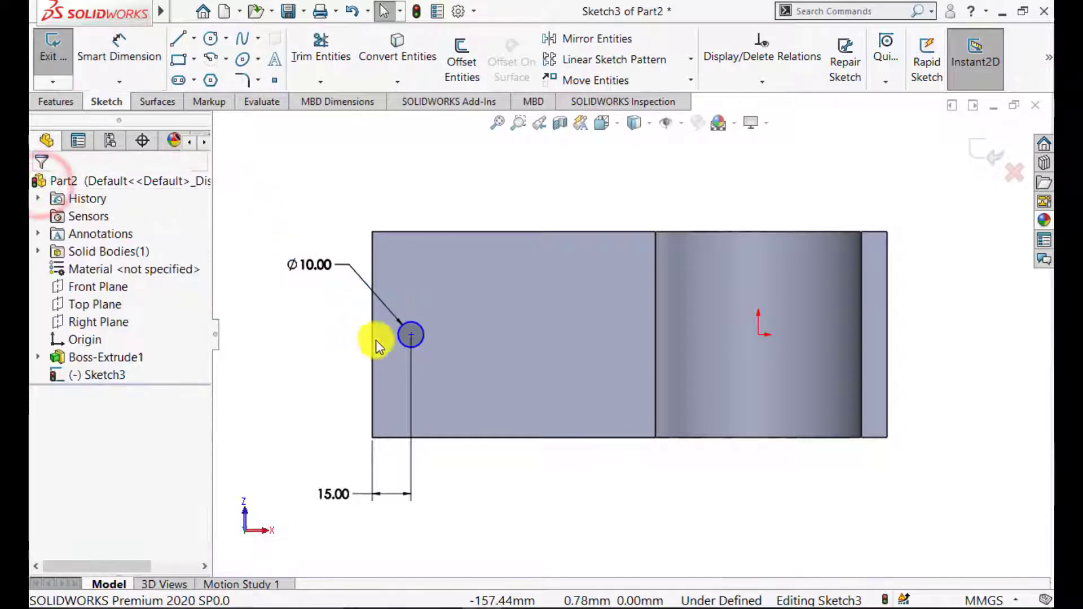
Add a Horizontal relation between the circle's centre and the origin.
{"action": "left_click", "coordinate": [410, 336]}
{"action": "left_click", "coordinate": [760, 337], "text": "ctrl"}
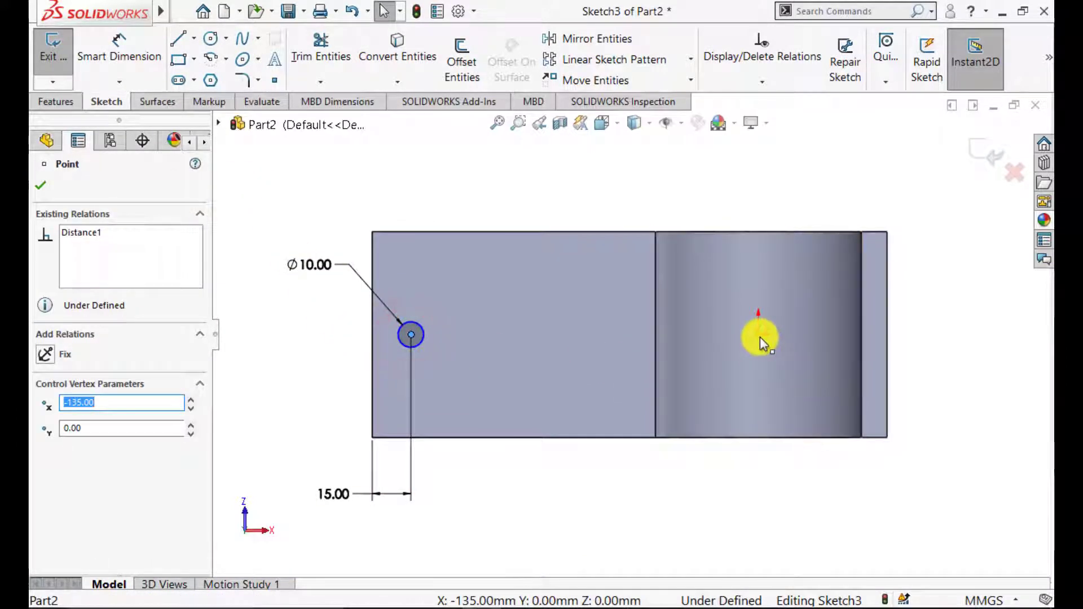
{"action": "left_click", "coordinate": [807, 265]}
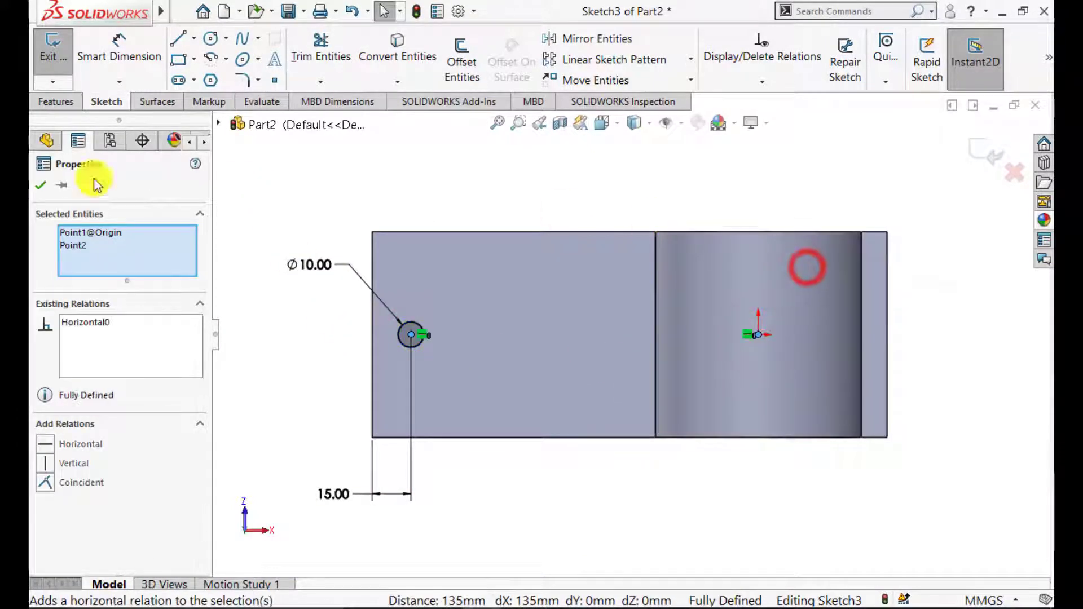
{"action": "left_click", "coordinate": [43, 186]}
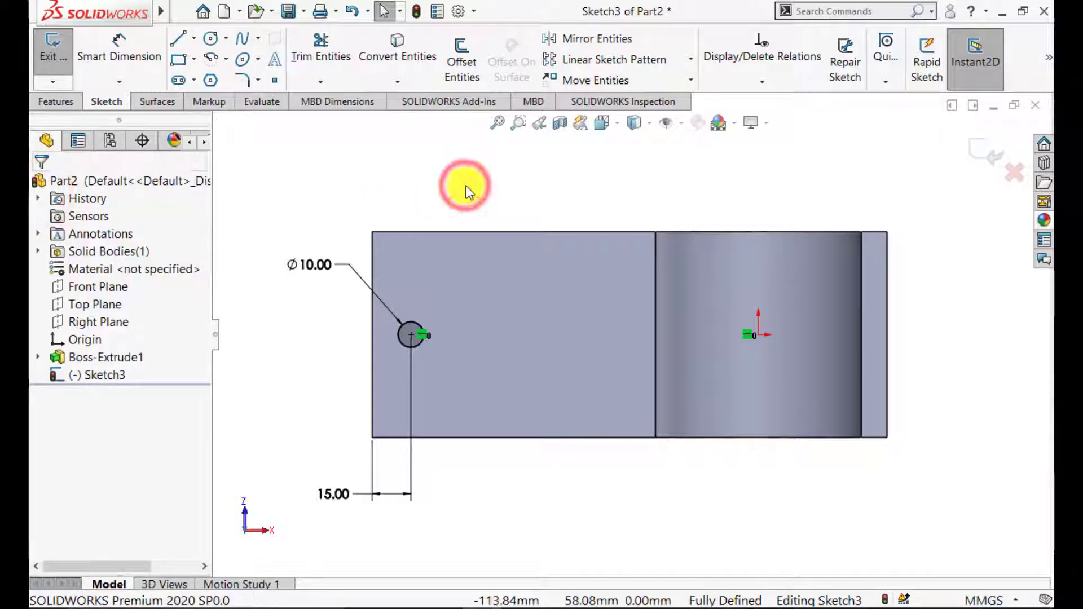
Draw a centerpoint arc of about 11.7 mm radius around the circle's centre, open toward the arched end.
{"action": "left_click", "coordinate": [211, 59]}
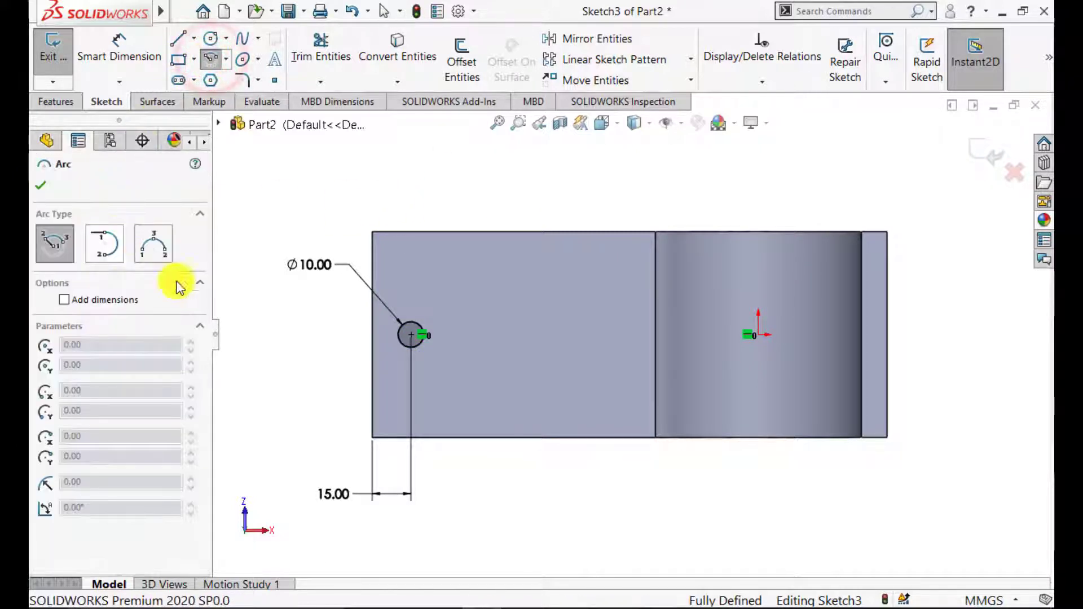
{"action": "left_click", "coordinate": [410, 337]}
{"action": "scroll", "coordinate": [408, 333], "scroll_direction": "down", "scroll_amount": 3}
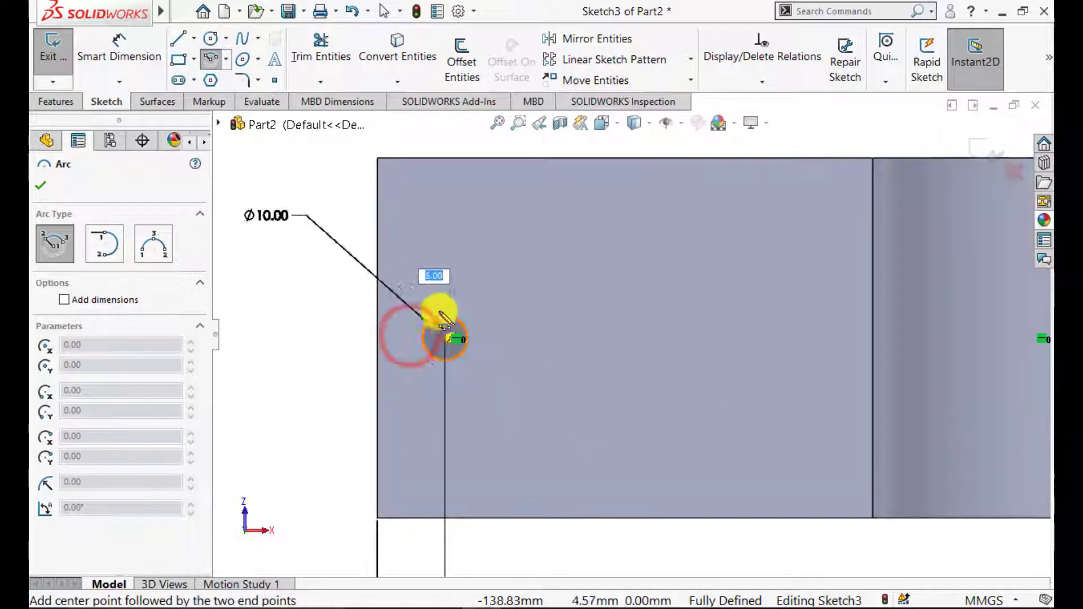
{"action": "left_click", "coordinate": [477, 297]}
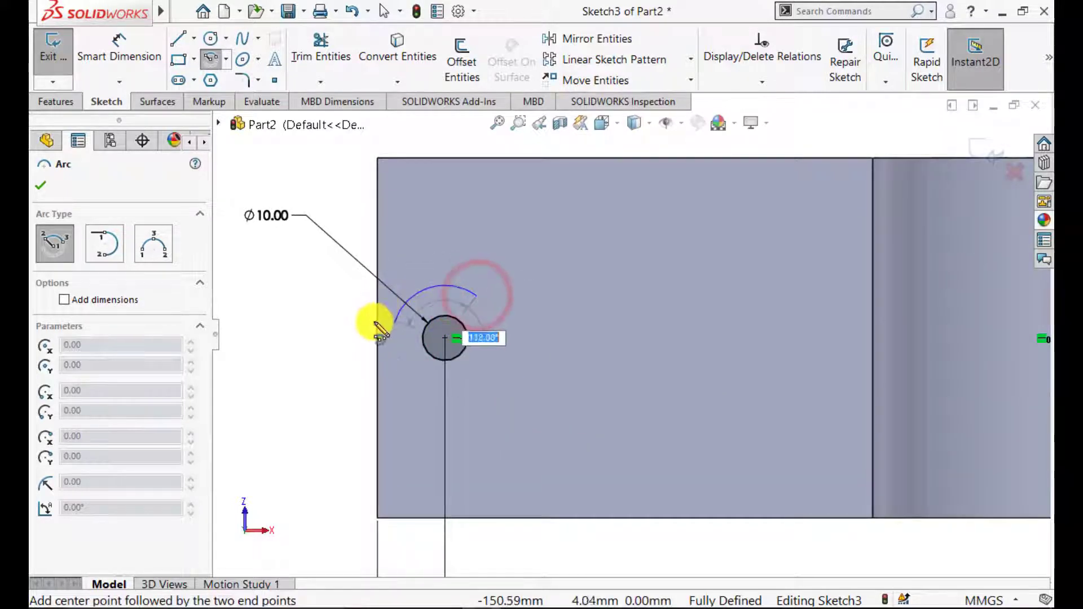
{"action": "left_click", "coordinate": [466, 386]}
{"action": "key", "text": "Escape"}
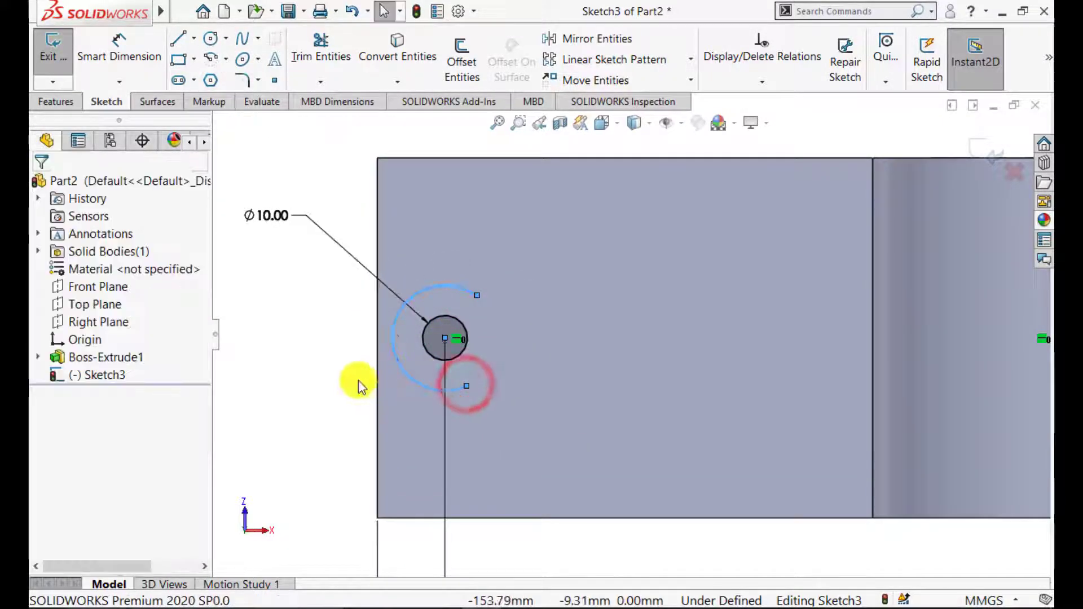
Make the arc tangent to the narrow end edge of the part.
{"action": "left_click", "coordinate": [392, 344]}
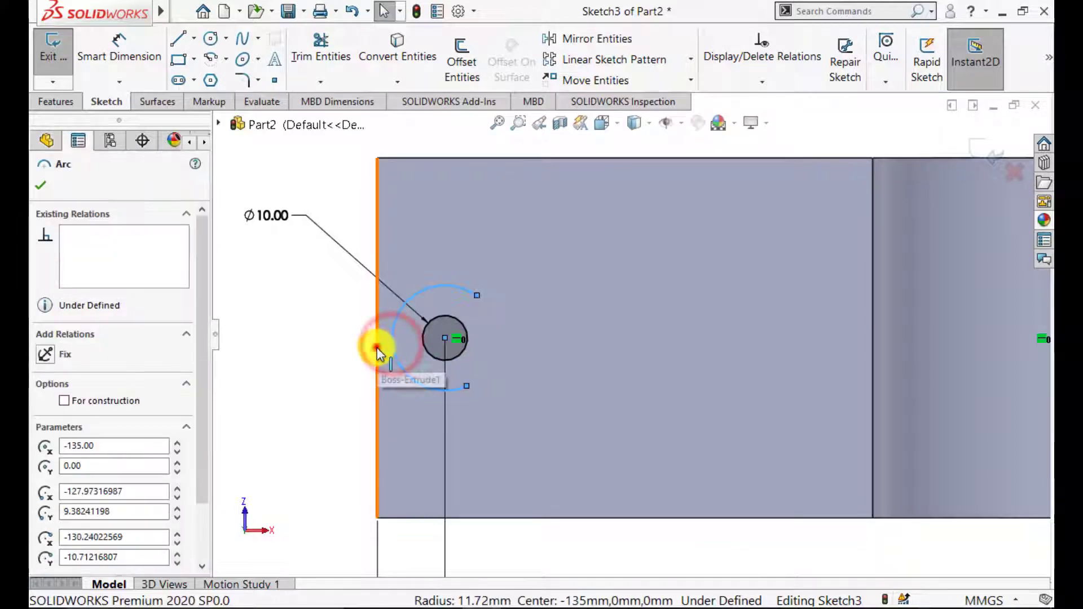
{"action": "left_click", "coordinate": [377, 348], "text": "ctrl"}
{"action": "left_click", "coordinate": [423, 278]}
{"action": "left_click", "coordinate": [337, 326]}
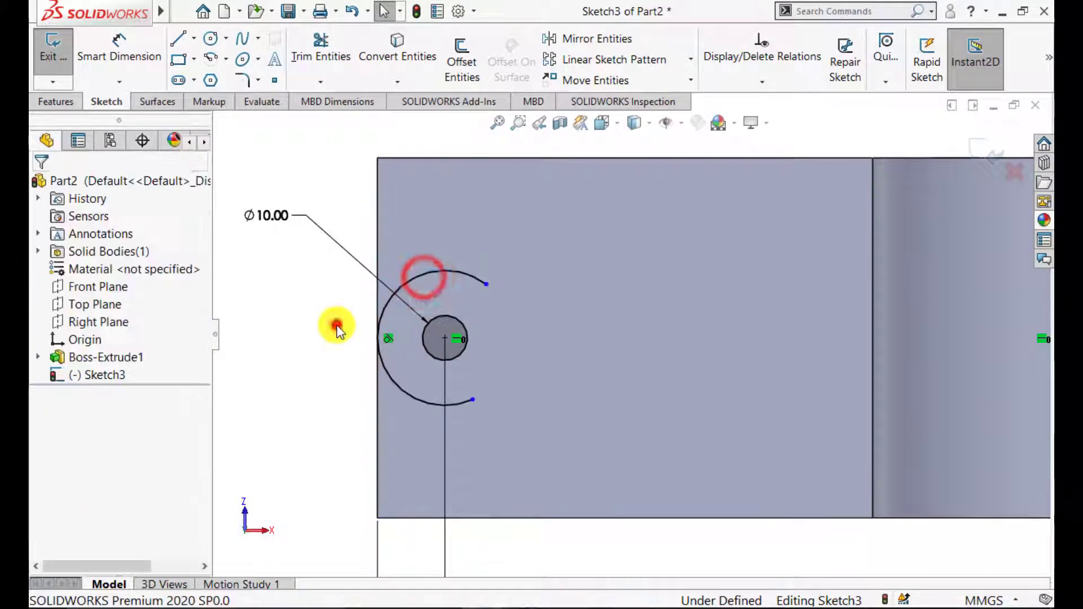
Draw two lines from the outer corners at the arched end to the arc's opposite sides, with the second line tangent to the arc.
{"action": "scroll", "coordinate": [344, 323], "scroll_direction": "up", "scroll_amount": 6}
{"action": "scroll", "coordinate": [635, 342], "scroll_direction": "down", "scroll_amount": 2}
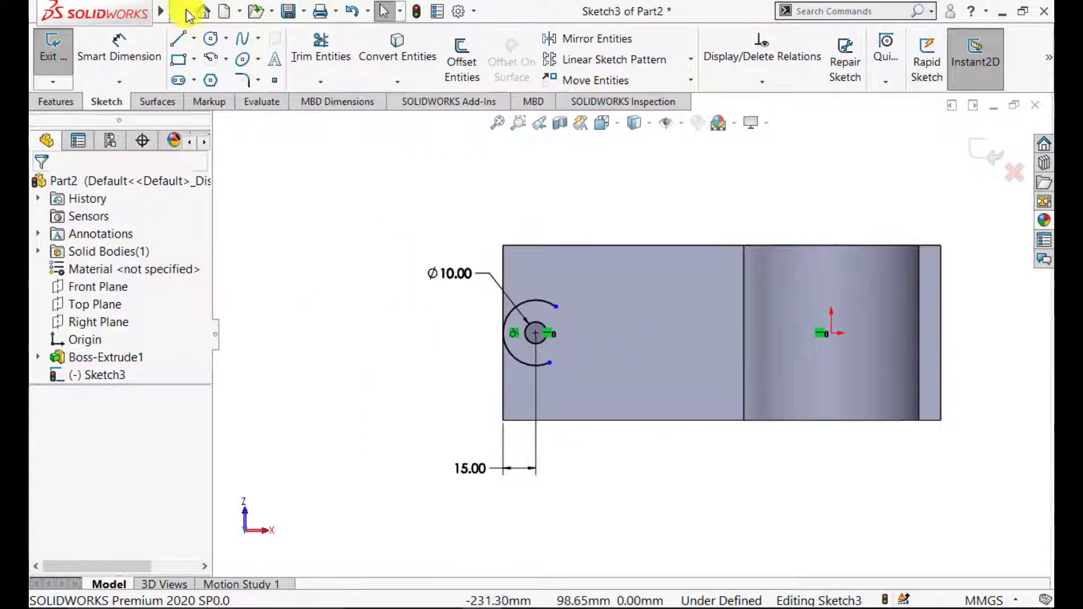
{"action": "left_click", "coordinate": [178, 39]}
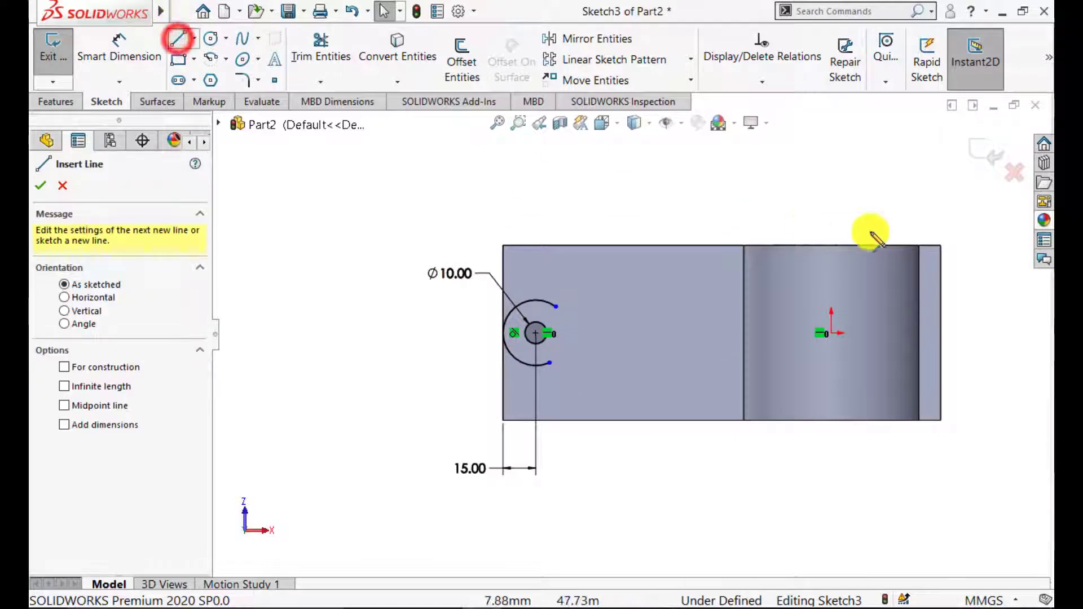
{"action": "left_click", "coordinate": [941, 245]}
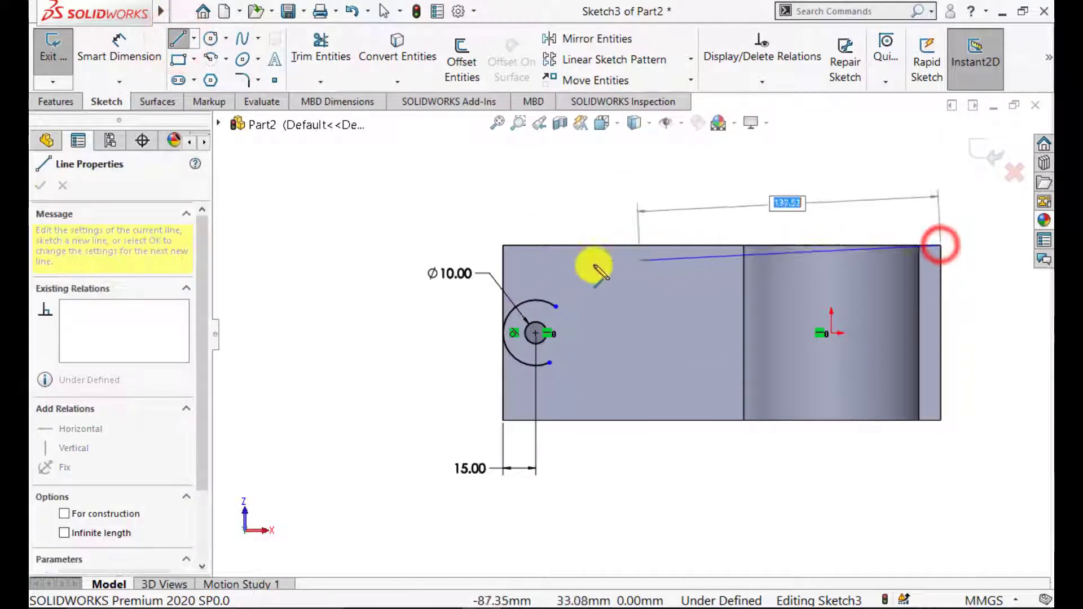
{"action": "left_click", "coordinate": [536, 299]}
{"action": "double_click", "coordinate": [407, 338]}
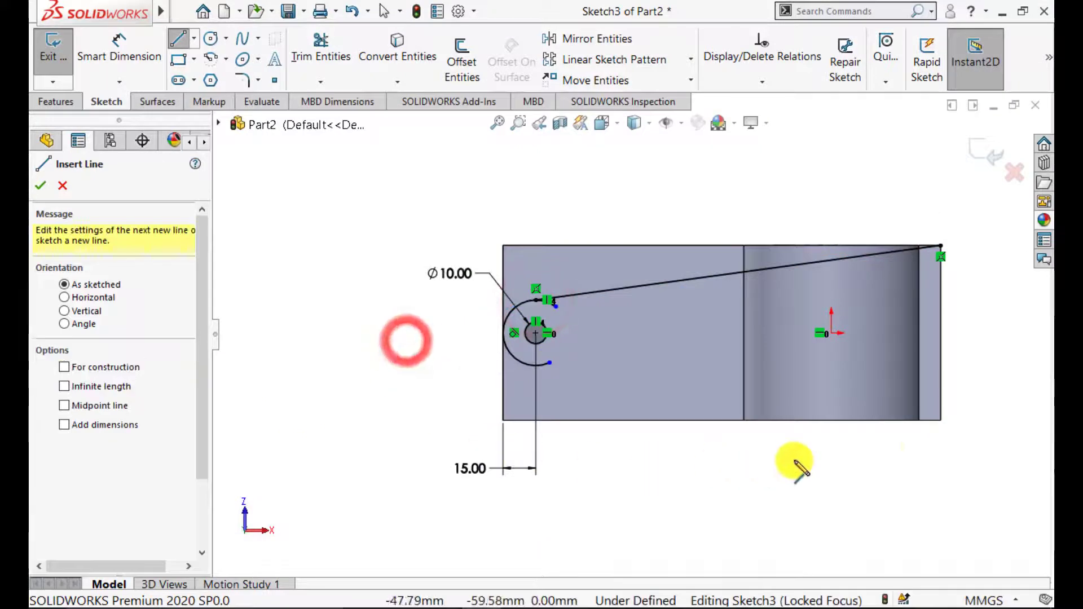
{"action": "left_click", "coordinate": [942, 420]}
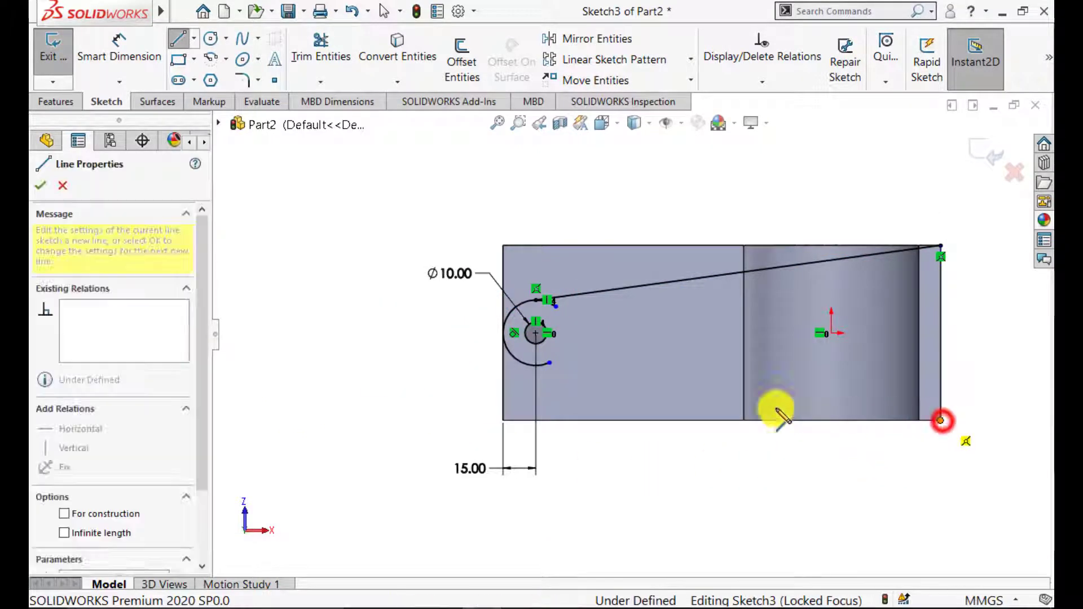
{"action": "left_click", "coordinate": [532, 365]}
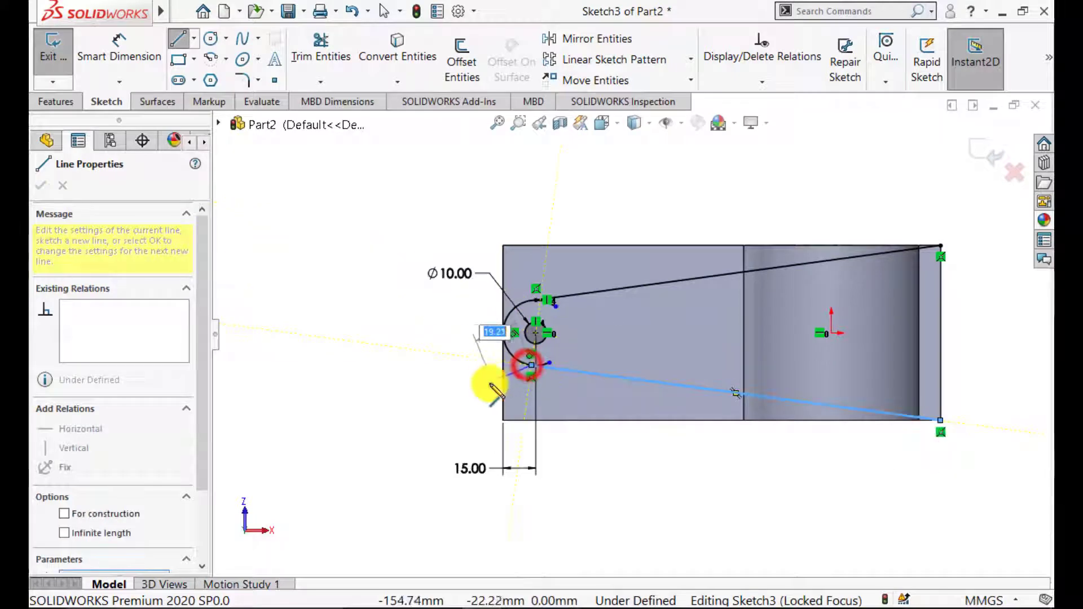
{"action": "key", "text": "Escape"}
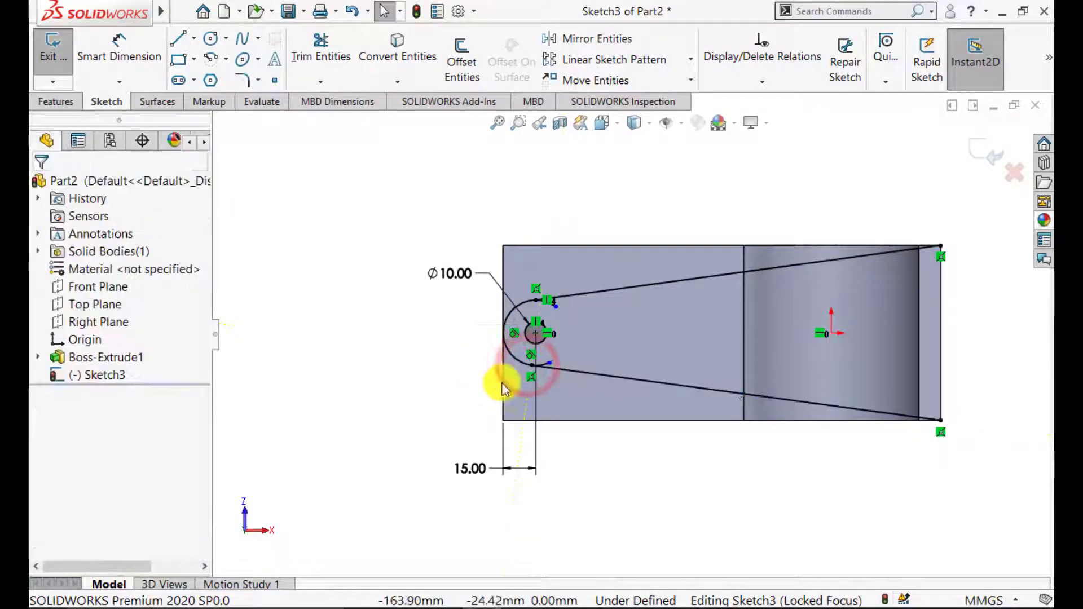
Trim the arc's two short ends that extend past the sloping lines.
{"action": "left_click", "coordinate": [324, 55]}
{"action": "scroll", "coordinate": [575, 337], "scroll_direction": "down", "scroll_amount": 4}
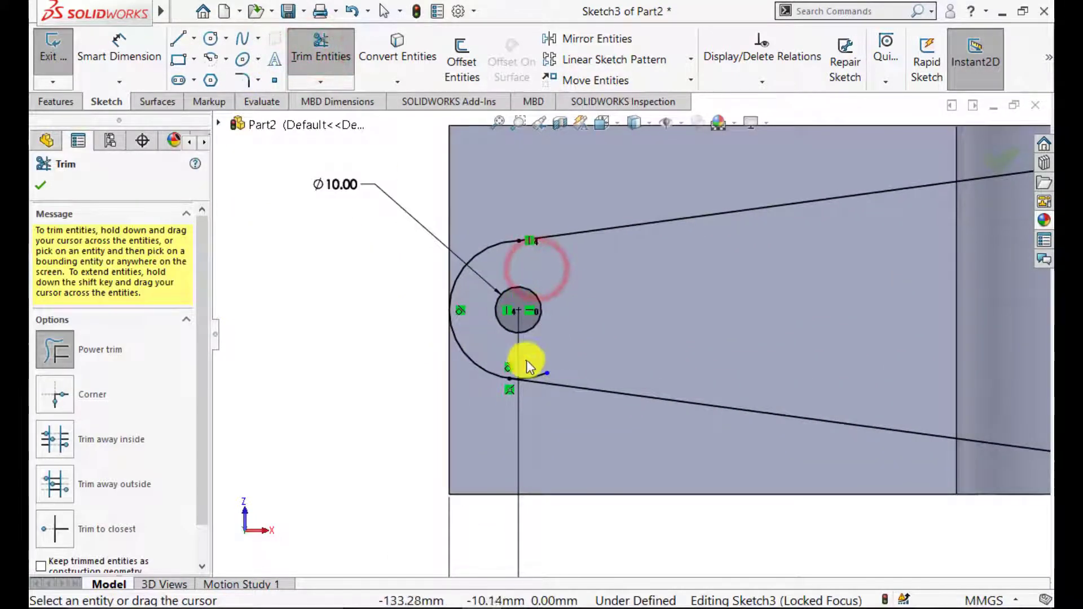
{"action": "left_click_drag", "start_coordinate": [542, 377], "coordinate": [547, 374]}
{"action": "scroll", "coordinate": [518, 348], "scroll_direction": "up", "scroll_amount": 5}
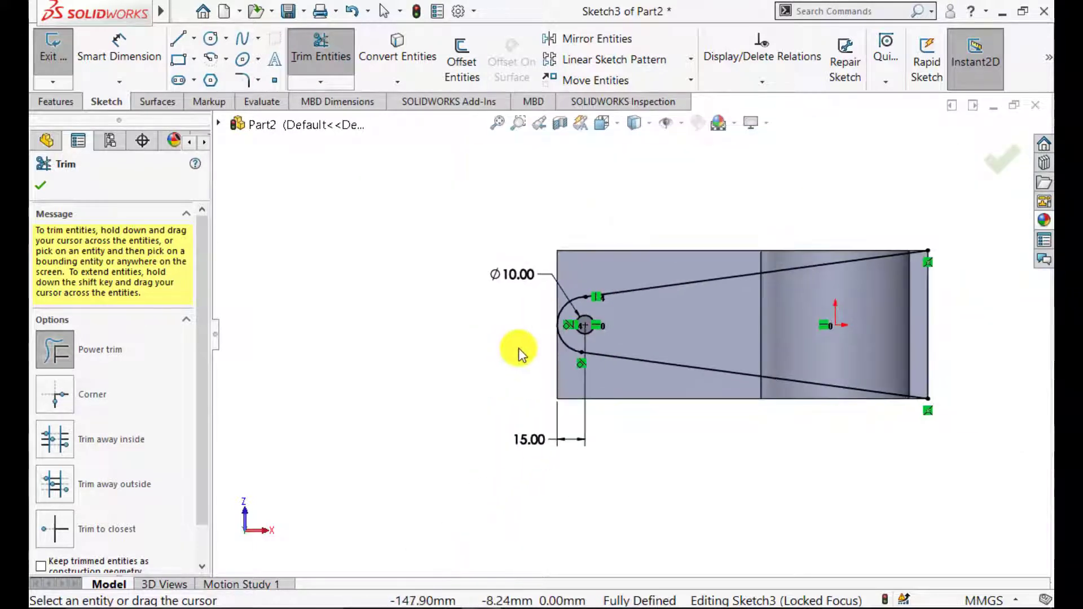
Finish trimming and try to delete the straight edge at the arched end of the outline.
{"action": "left_click", "coordinate": [42, 188]}
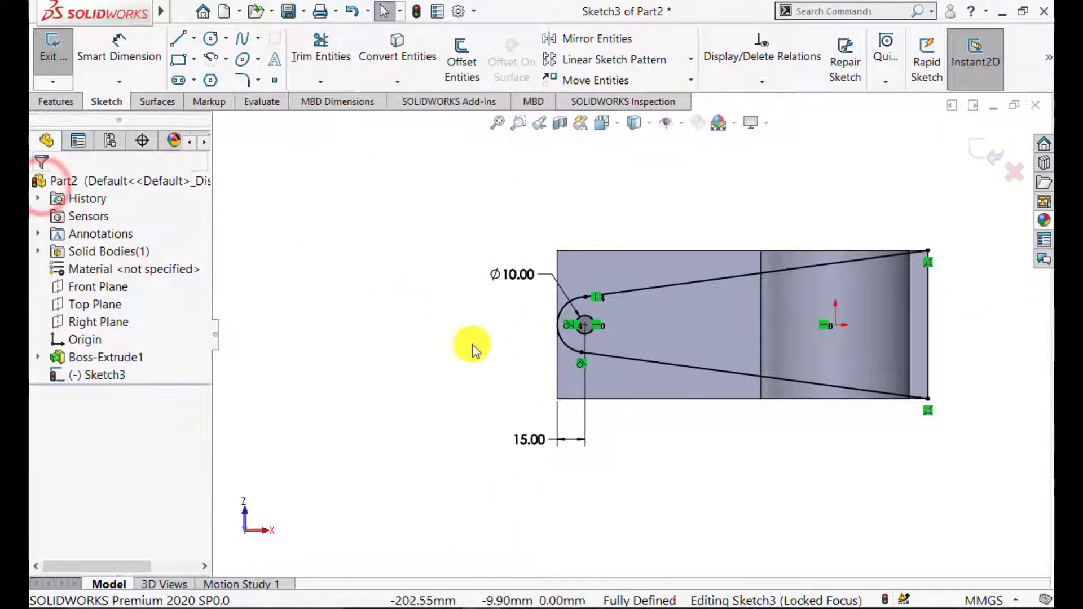
{"action": "left_click", "coordinate": [927, 324]}
{"action": "left_click", "coordinate": [504, 258]}
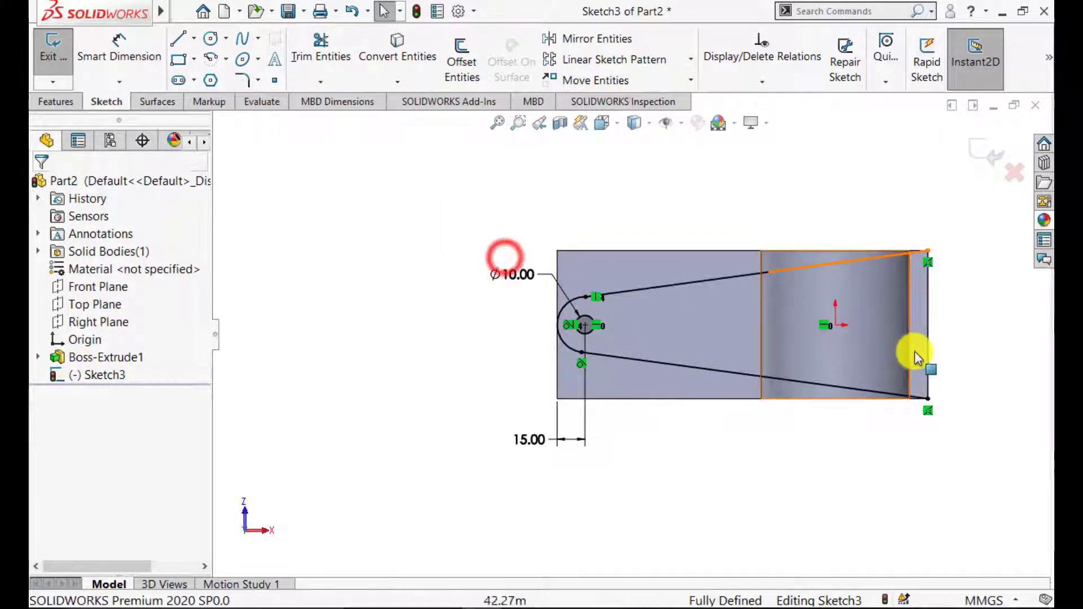
{"action": "left_click", "coordinate": [928, 351]}
{"action": "key", "text": "Delete"}
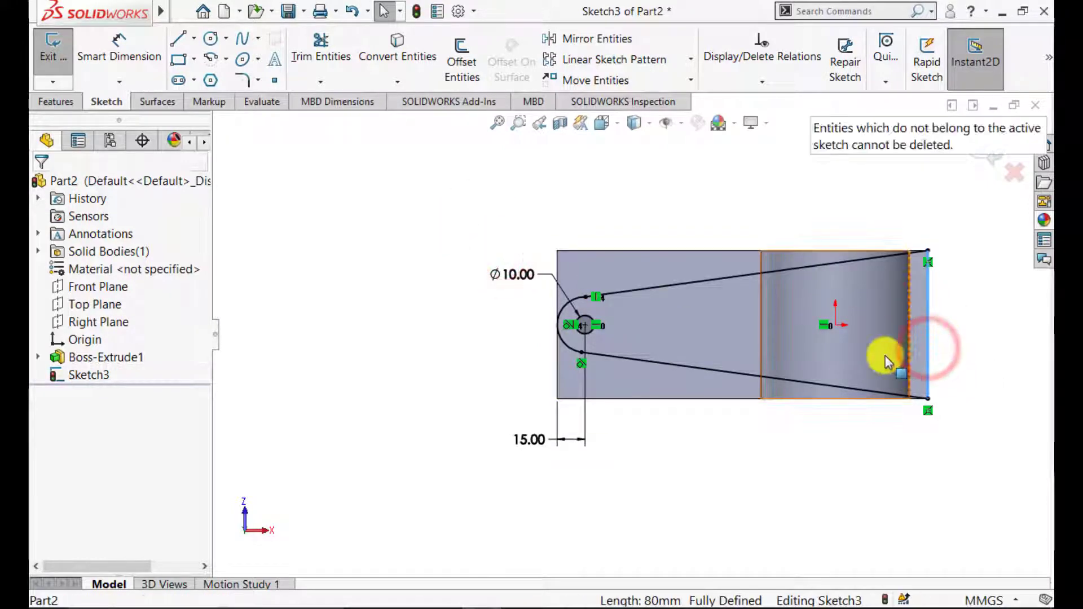
{"action": "left_click", "coordinate": [451, 188]}
Close the tapered outline with a line joining the two outer corners at the arched end, and exit the sketch.
{"action": "left_click", "coordinate": [179, 38]}
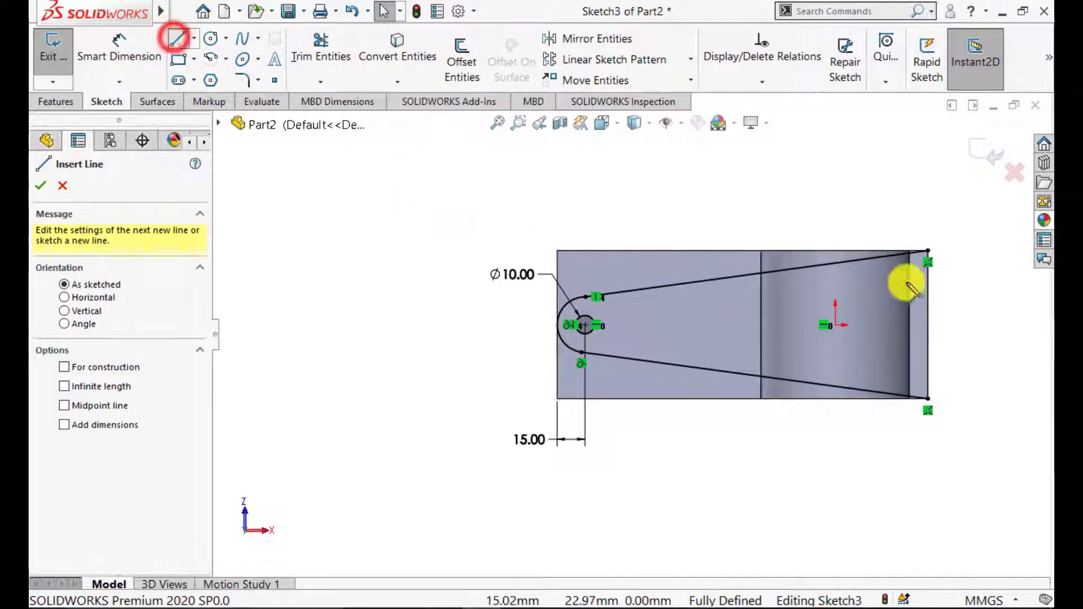
{"action": "left_click", "coordinate": [929, 254]}
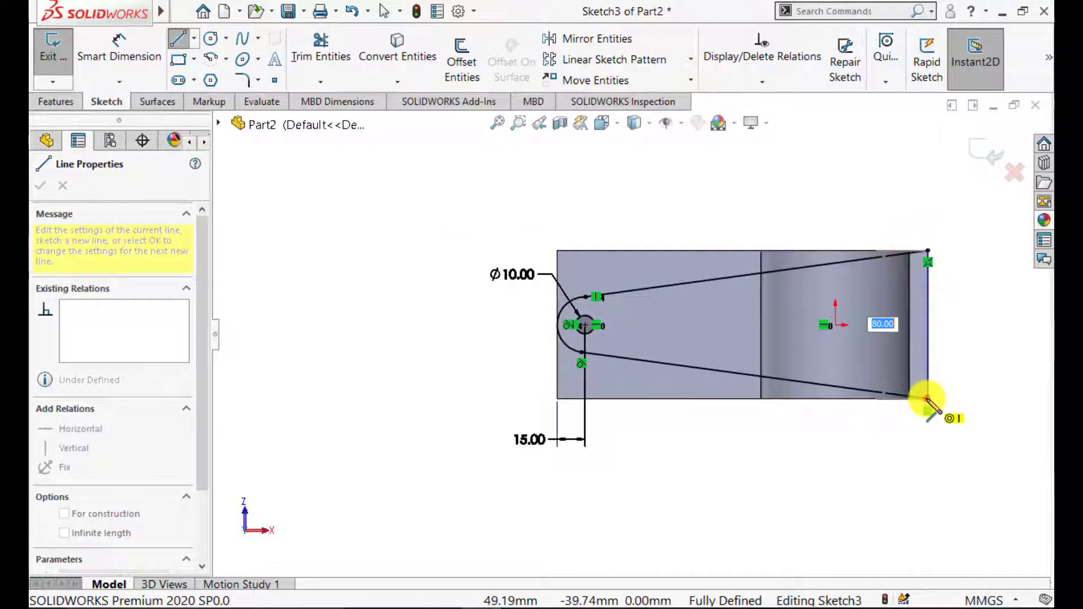
{"action": "left_click", "coordinate": [928, 399]}
{"action": "key", "text": "Escape"}
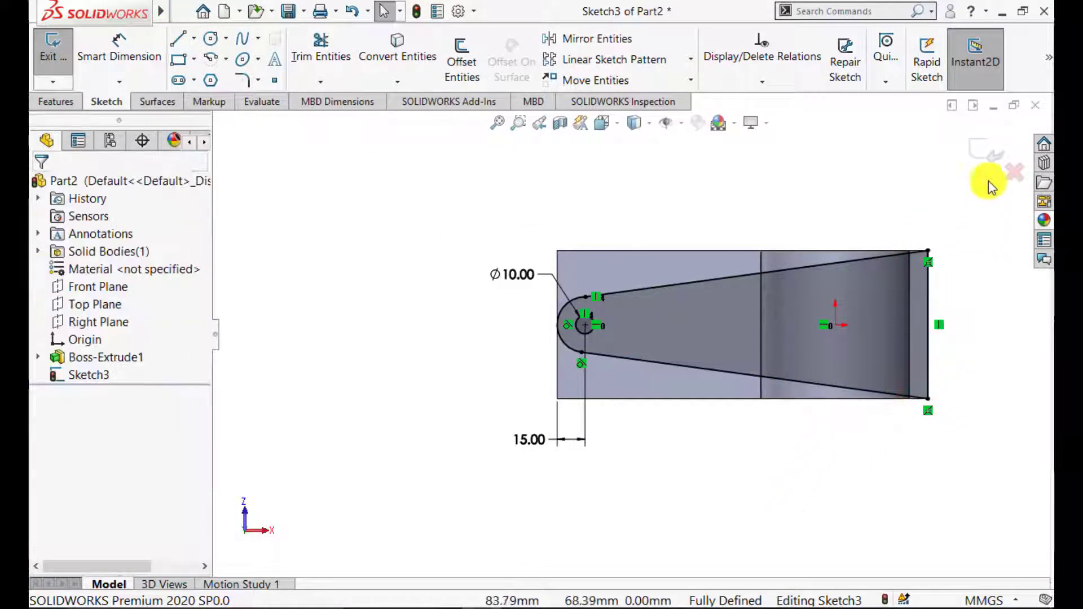
{"action": "left_click", "coordinate": [980, 151]}
Start an Extruded Cut from the underside sketch and replace its selected contours with only the 10 mm circle.
{"action": "mouse_move", "coordinate": [734, 245]}
{"action": "middle_mouse_down"}
{"action": "mouse_move", "coordinate": [714, 378]}
{"action": "mouse_move", "coordinate": [726, 476]}
{"action": "mouse_move", "coordinate": [725, 343]}
{"action": "mouse_move", "coordinate": [746, 443]}
{"action": "mouse_move", "coordinate": [736, 454]}
{"action": "middle_mouse_up"}
{"action": "scroll", "coordinate": [687, 342], "scroll_direction": "down", "scroll_amount": 6}
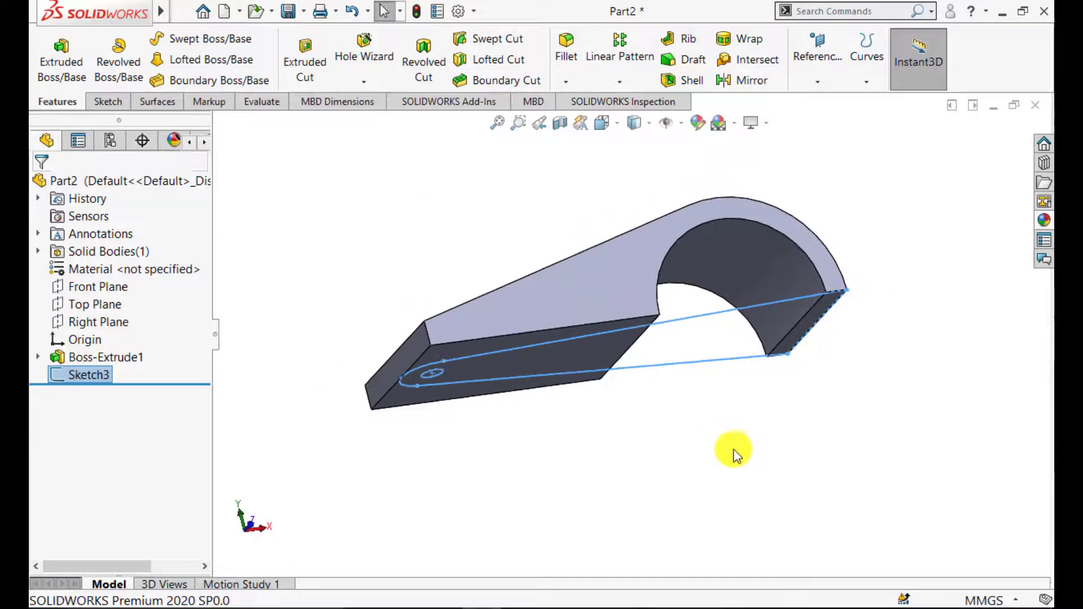
{"action": "left_click", "coordinate": [304, 62]}
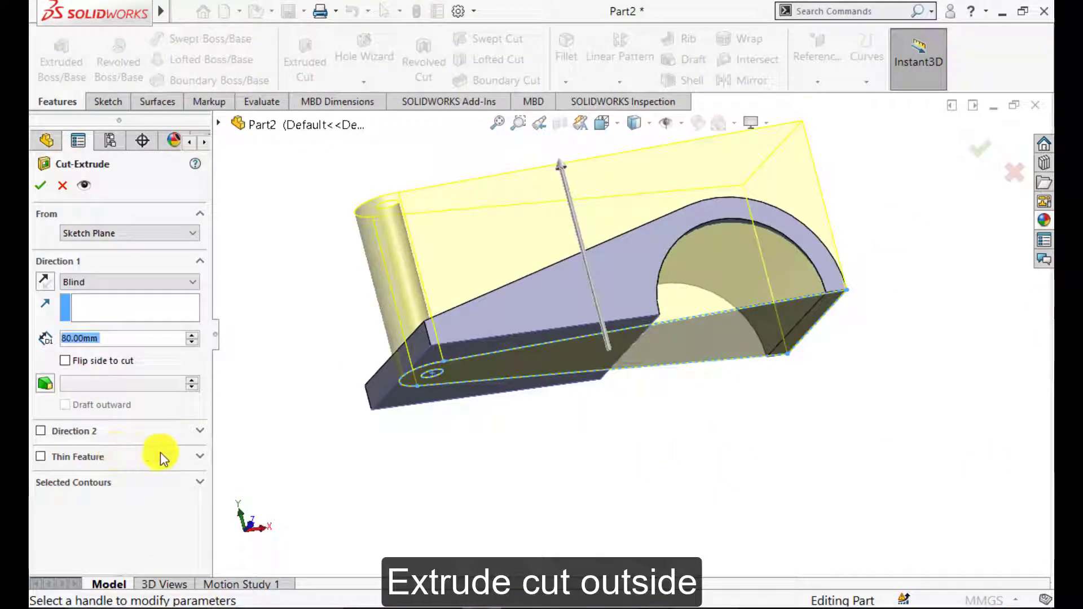
{"action": "middle_click_drag", "start_coordinate": [347, 454], "coordinate": [339, 355]}
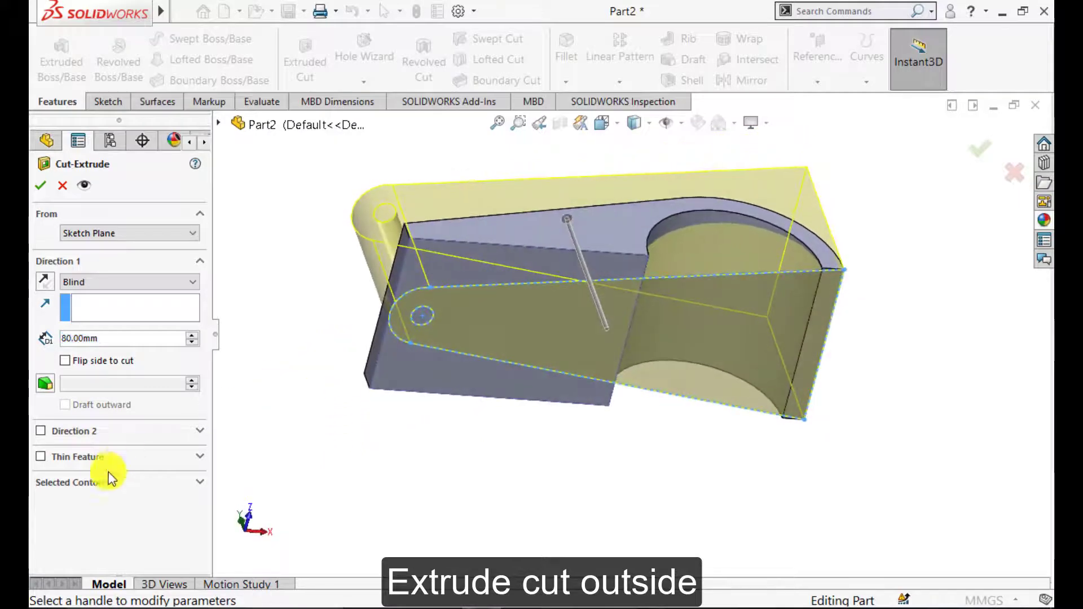
{"action": "left_click", "coordinate": [84, 483]}
{"action": "right_click", "coordinate": [105, 509]}
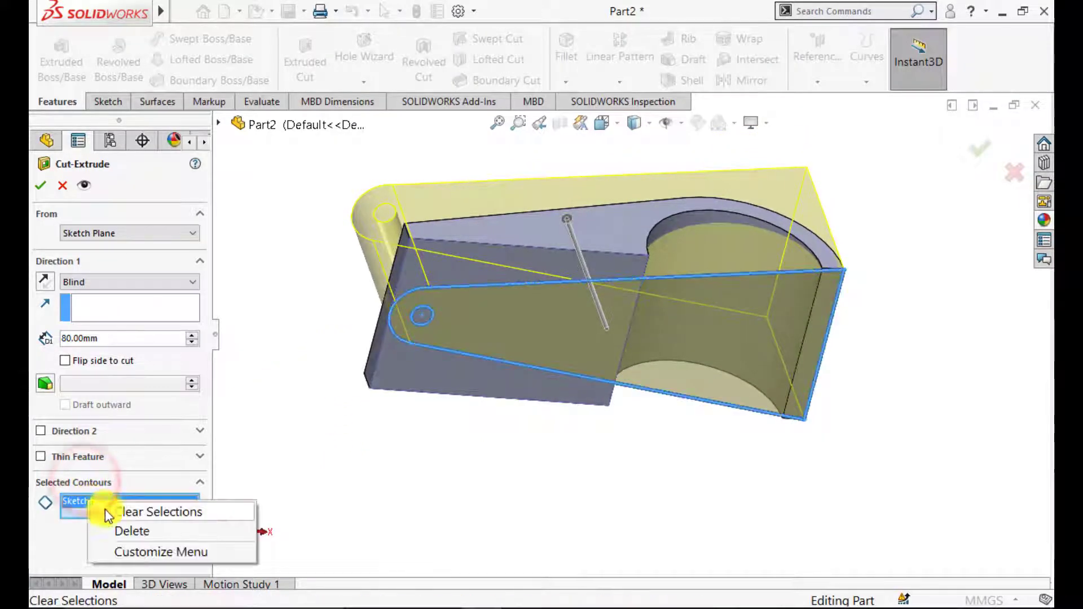
{"action": "left_click", "coordinate": [127, 511]}
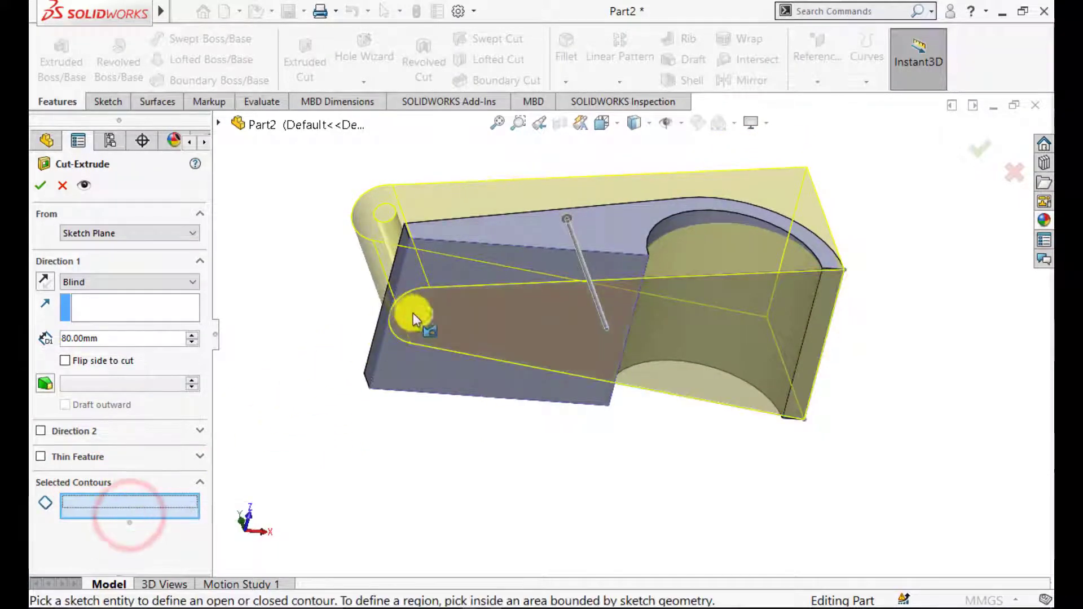
{"action": "left_click", "coordinate": [423, 327]}
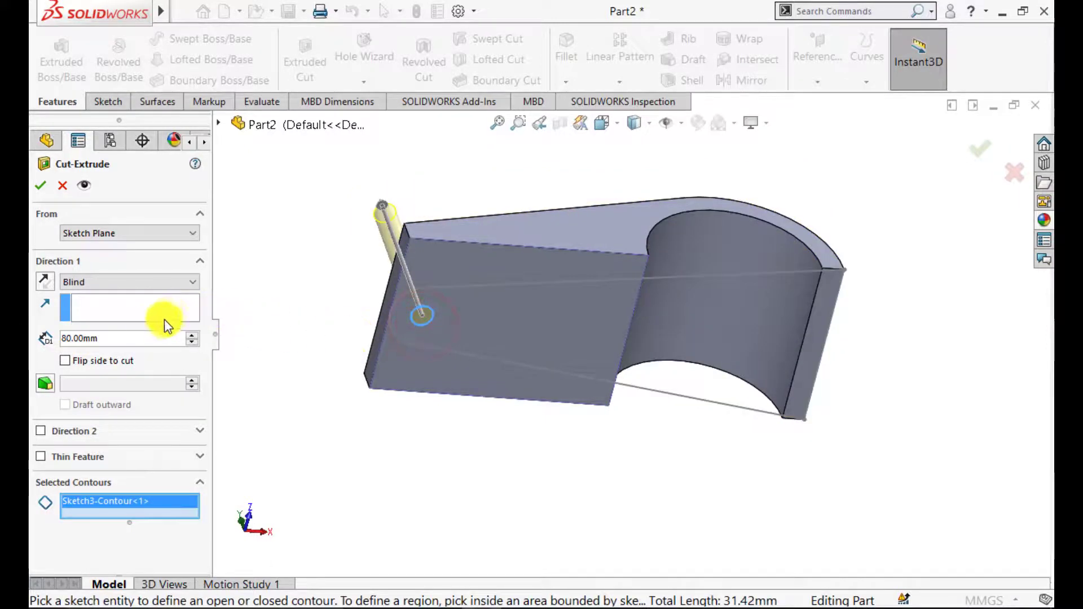
Set the hole cut's end condition to Up To Surface at the part's sloping top face and create the cut.
{"action": "left_click", "coordinate": [99, 282]}
{"action": "left_click", "coordinate": [111, 347]}
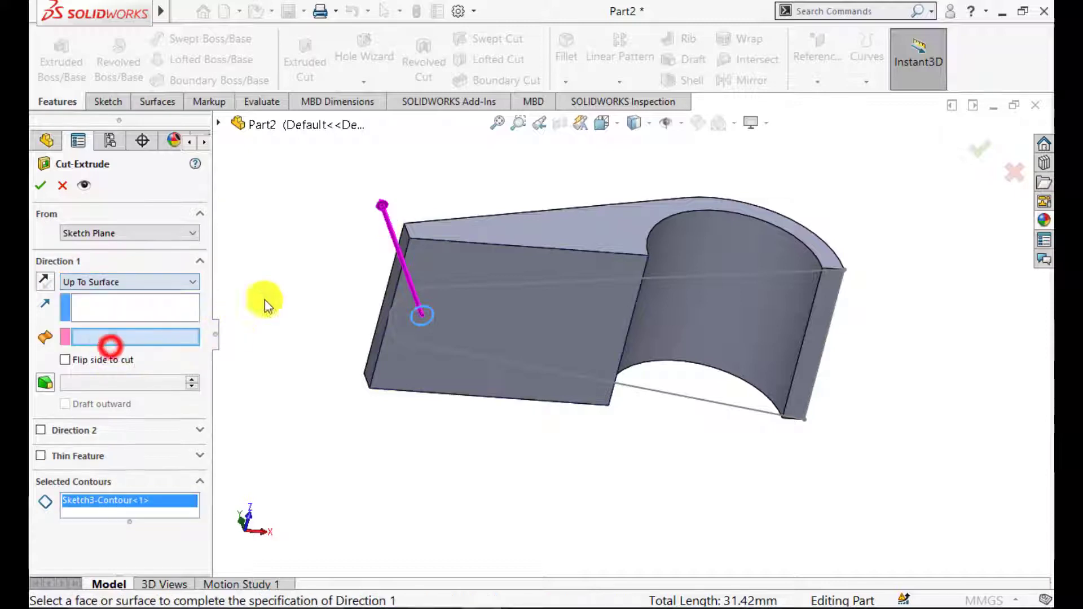
{"action": "middle_click_drag", "start_coordinate": [266, 300], "coordinate": [543, 379]}
{"action": "left_click", "coordinate": [561, 352]}
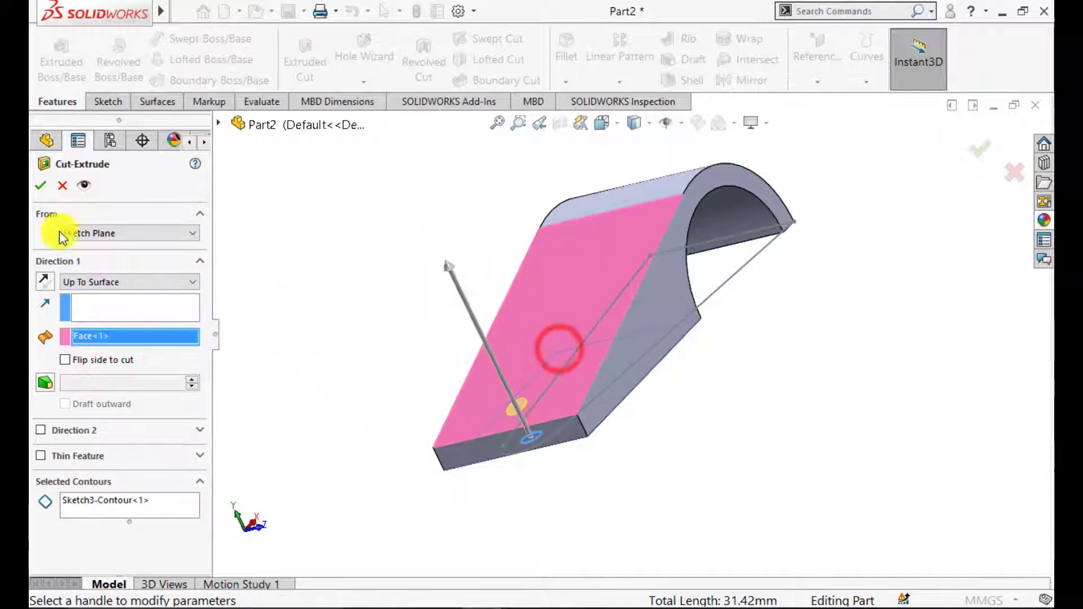
{"action": "left_click", "coordinate": [44, 188]}
Reuse Sketch3 from the hole cut for a Through All cut with Flip side to cut, removing the material outside the tapered outline.
{"action": "mouse_move", "coordinate": [431, 274]}
{"action": "middle_mouse_down"}
{"action": "mouse_move", "coordinate": [399, 290]}
{"action": "mouse_move", "coordinate": [411, 325]}
{"action": "middle_mouse_up"}
{"action": "left_click", "coordinate": [38, 375]}
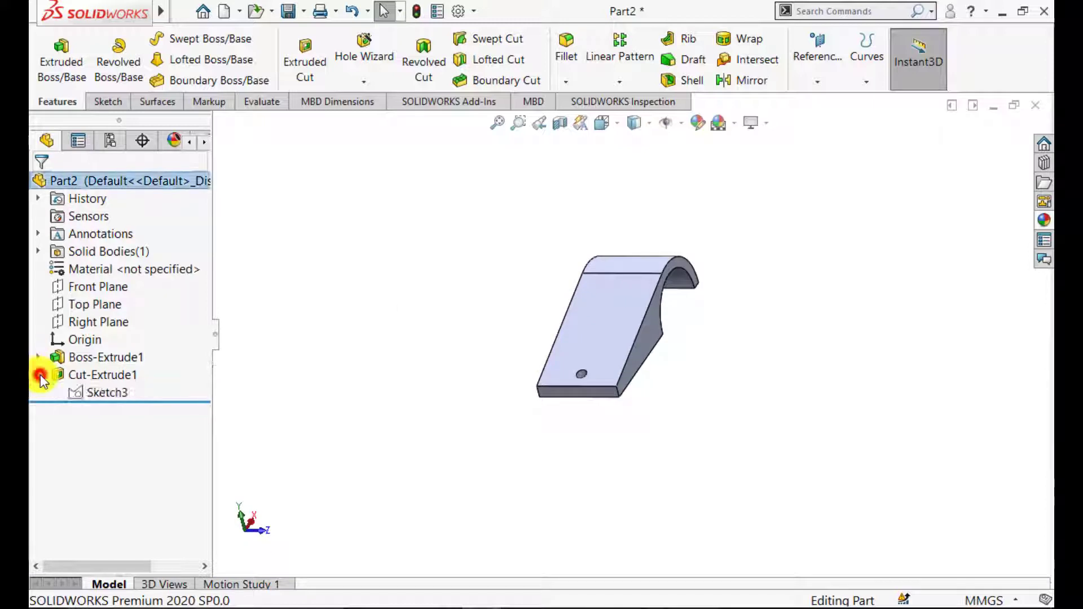
{"action": "left_click", "coordinate": [88, 392]}
{"action": "middle_click_drag", "start_coordinate": [293, 375], "coordinate": [389, 302]}
{"action": "middle_click_drag", "start_coordinate": [390, 356], "coordinate": [390, 362]}
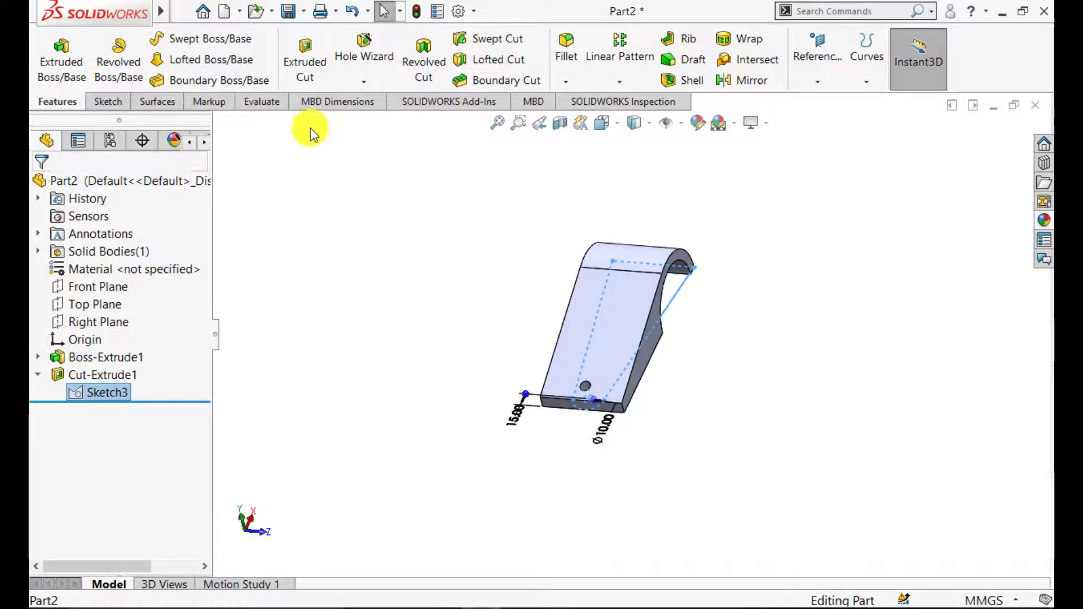
{"action": "left_click", "coordinate": [306, 56]}
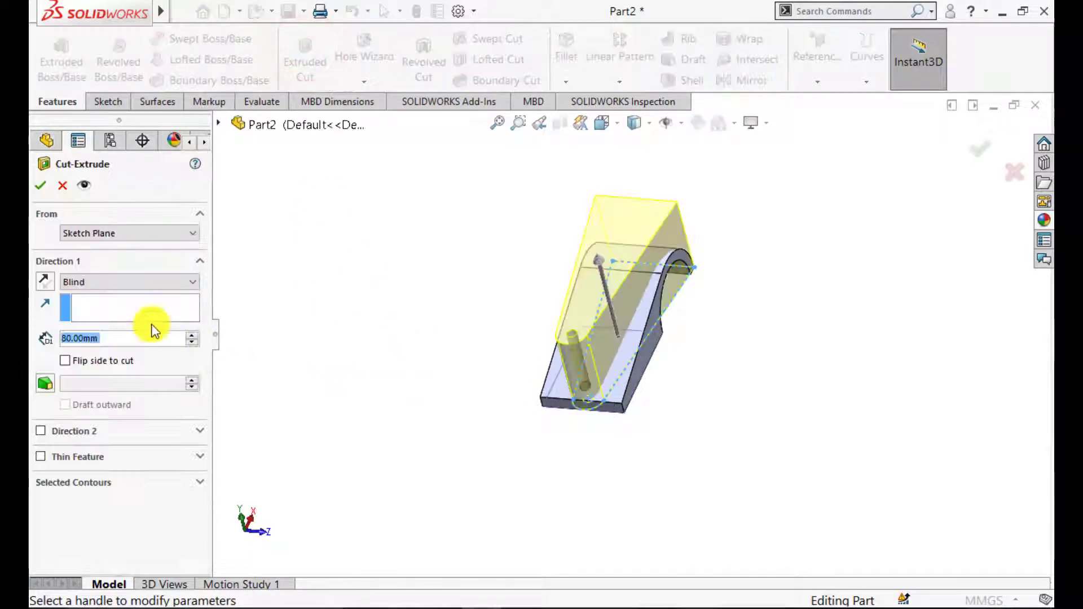
{"action": "left_click", "coordinate": [131, 282]}
{"action": "left_click", "coordinate": [107, 307]}
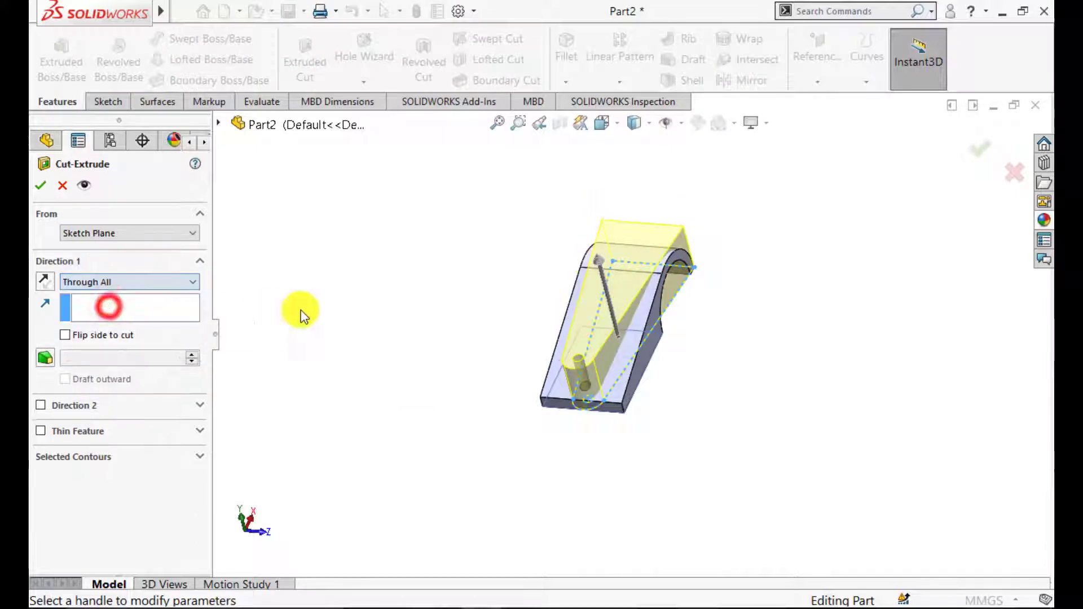
{"action": "middle_click_drag", "start_coordinate": [298, 309], "coordinate": [394, 317]}
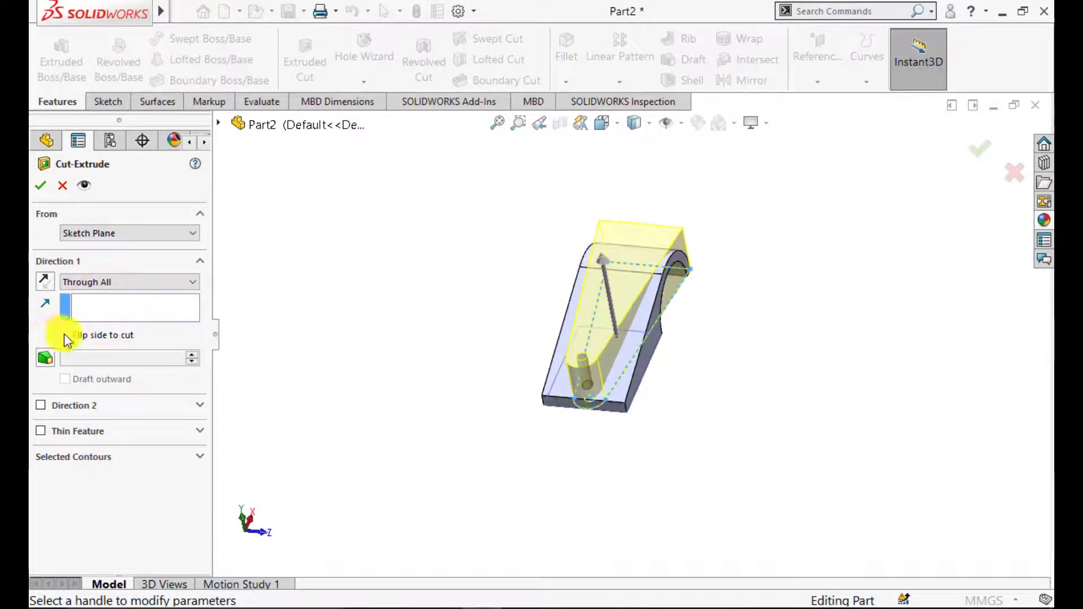
{"action": "middle_click_drag", "start_coordinate": [365, 337], "coordinate": [371, 320]}
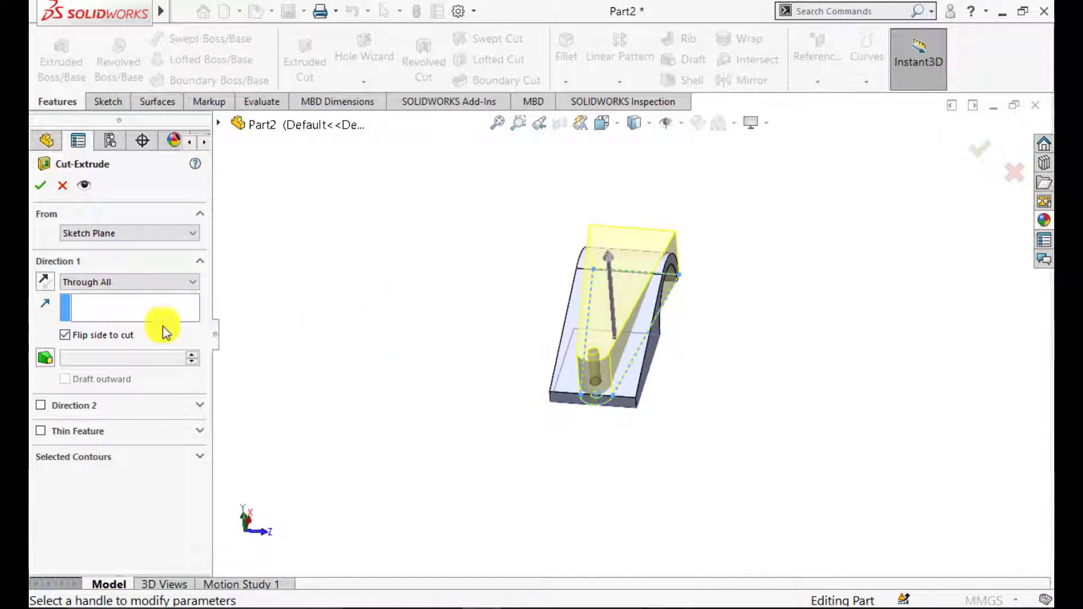
{"action": "left_click", "coordinate": [38, 187]}
Start a 7-degree draft with the flat underside face as the neutral plane.
{"action": "middle_click_drag", "start_coordinate": [391, 263], "coordinate": [591, 354]}
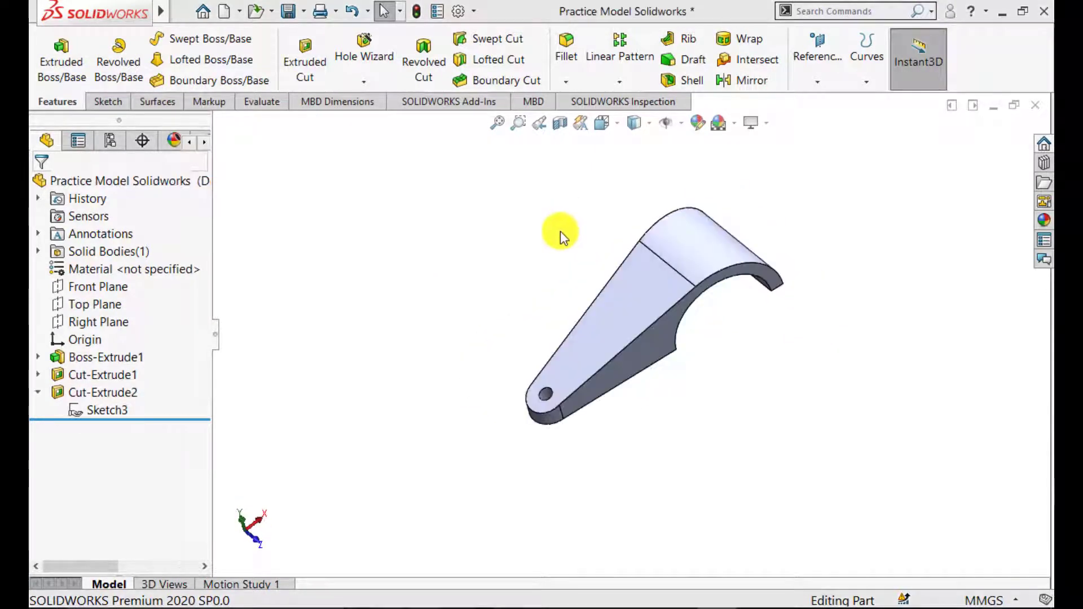
{"action": "scroll", "coordinate": [547, 271], "scroll_direction": "down", "scroll_amount": 3}
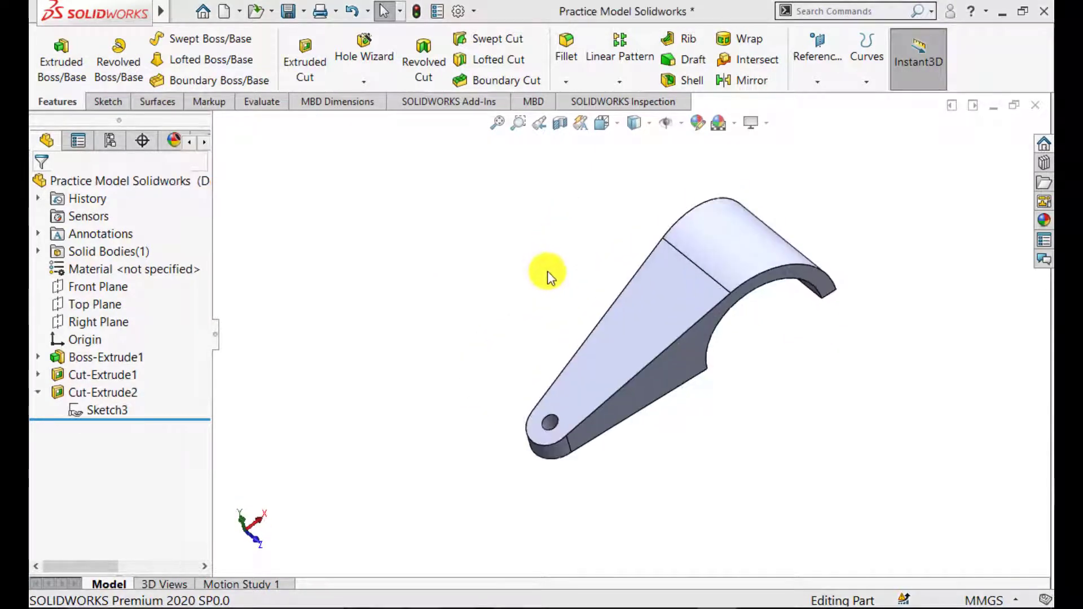
{"action": "middle_click_drag", "start_coordinate": [576, 313], "coordinate": [581, 286]}
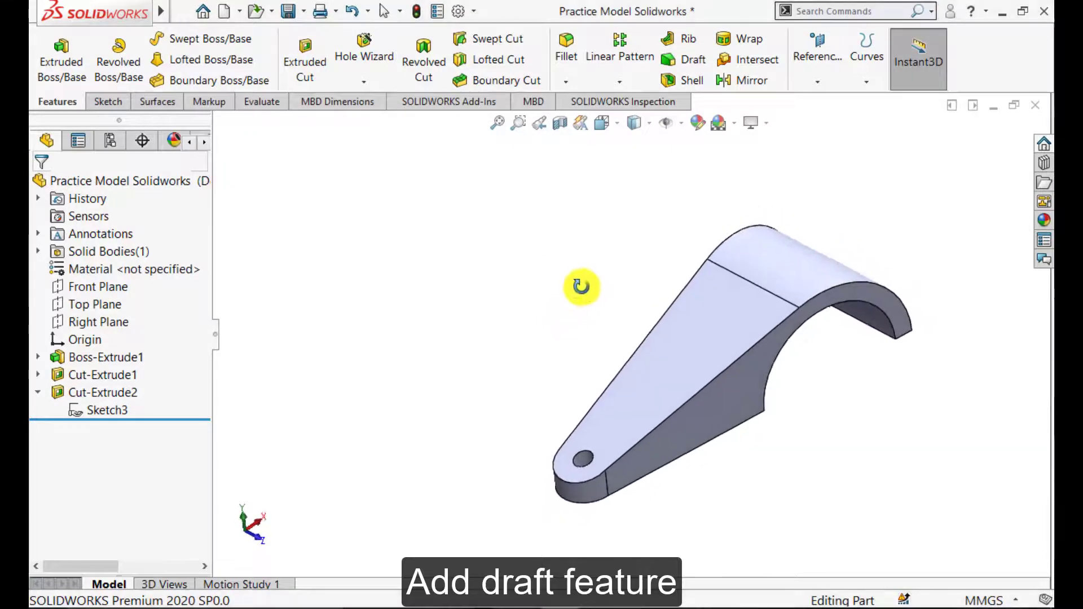
{"action": "left_click", "coordinate": [689, 57]}
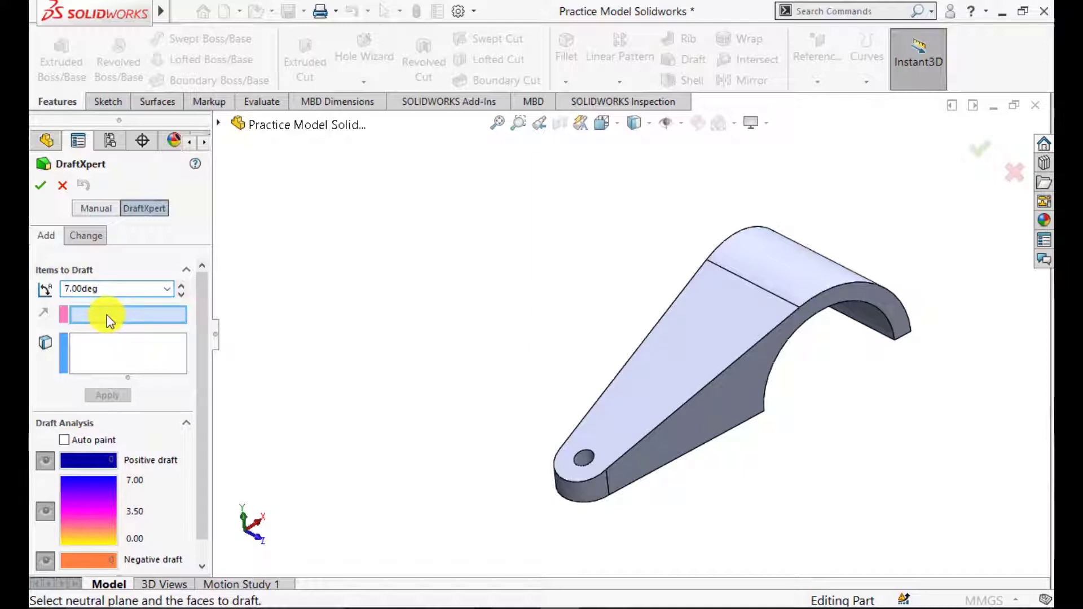
{"action": "middle_click_drag", "start_coordinate": [490, 415], "coordinate": [579, 380]}
{"action": "left_click", "coordinate": [638, 396]}
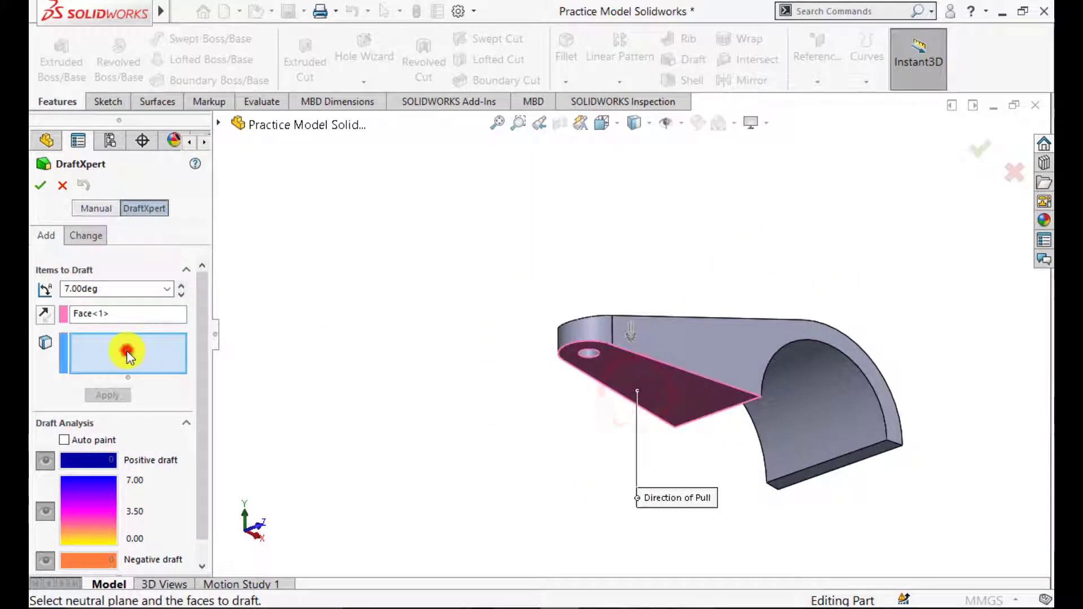
Draft both tapered side faces and the rounded end face with the pull direction reversed, and create the draft.
{"action": "left_click", "coordinate": [664, 340]}
{"action": "left_click", "coordinate": [577, 339]}
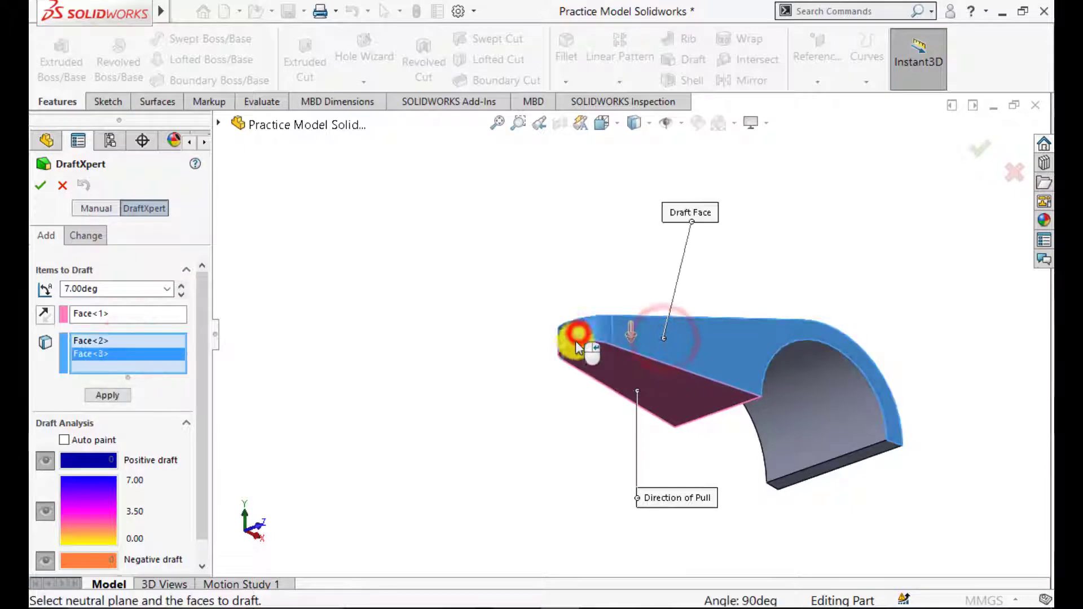
{"action": "middle_click_drag", "start_coordinate": [577, 345], "coordinate": [575, 474]}
{"action": "left_click", "coordinate": [688, 396]}
{"action": "left_click", "coordinate": [44, 314]}
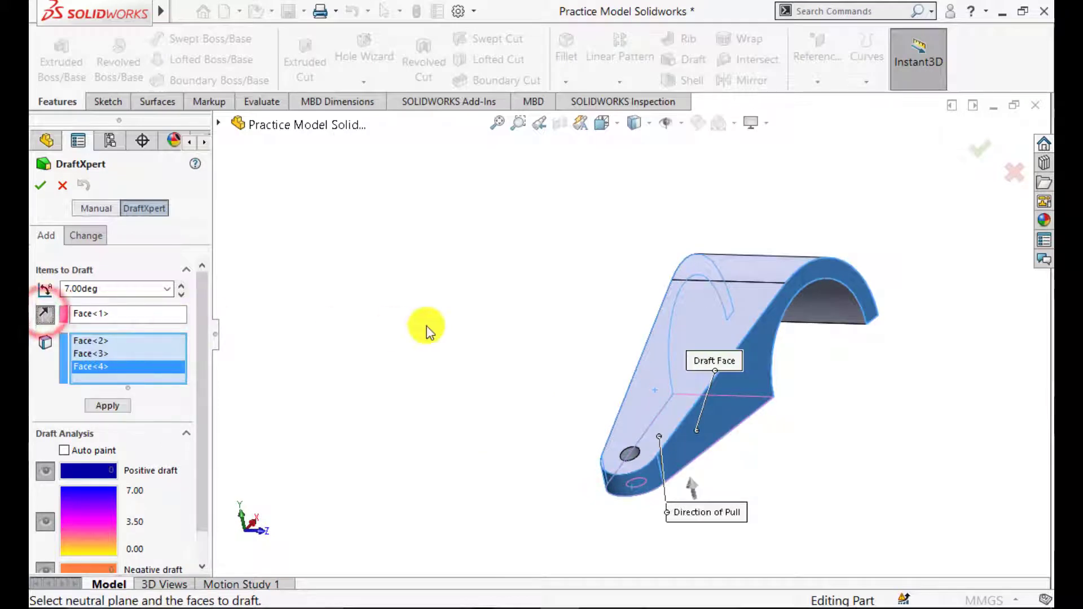
{"action": "middle_click_drag", "start_coordinate": [425, 326], "coordinate": [371, 332]}
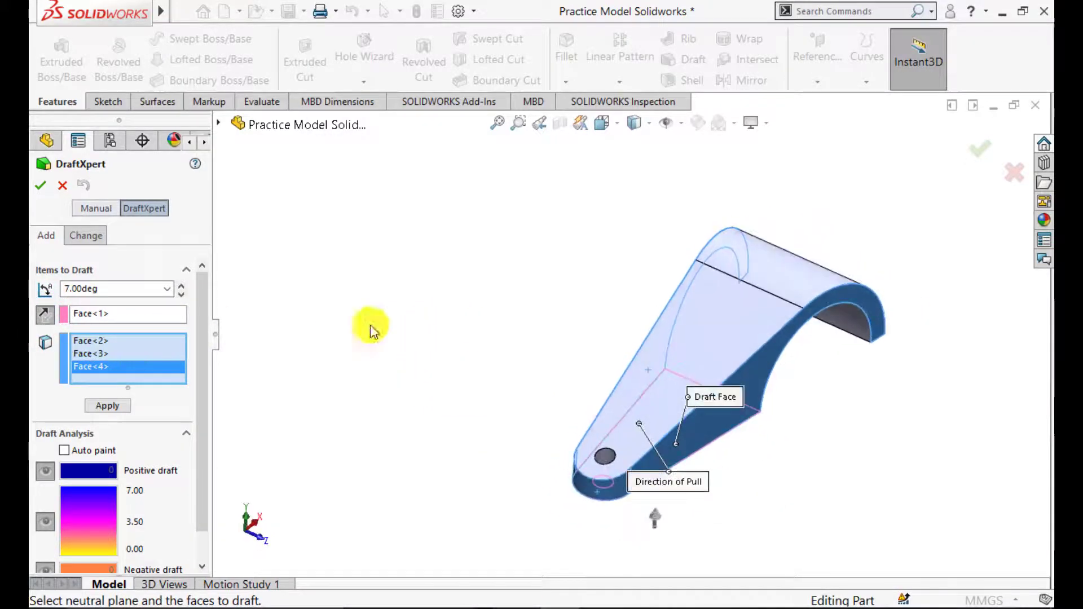
{"action": "left_click", "coordinate": [37, 188]}
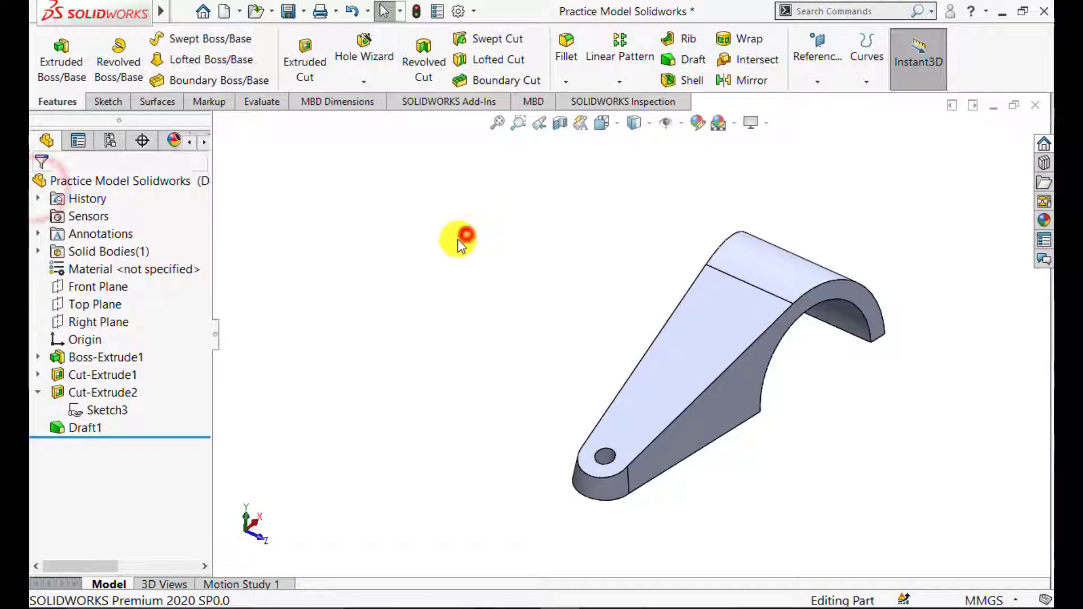
Shell the part with a 10 mm thickness, removing the sloping top face.
{"action": "middle_click_drag", "start_coordinate": [713, 368], "coordinate": [687, 391]}
{"action": "left_click", "coordinate": [684, 80]}
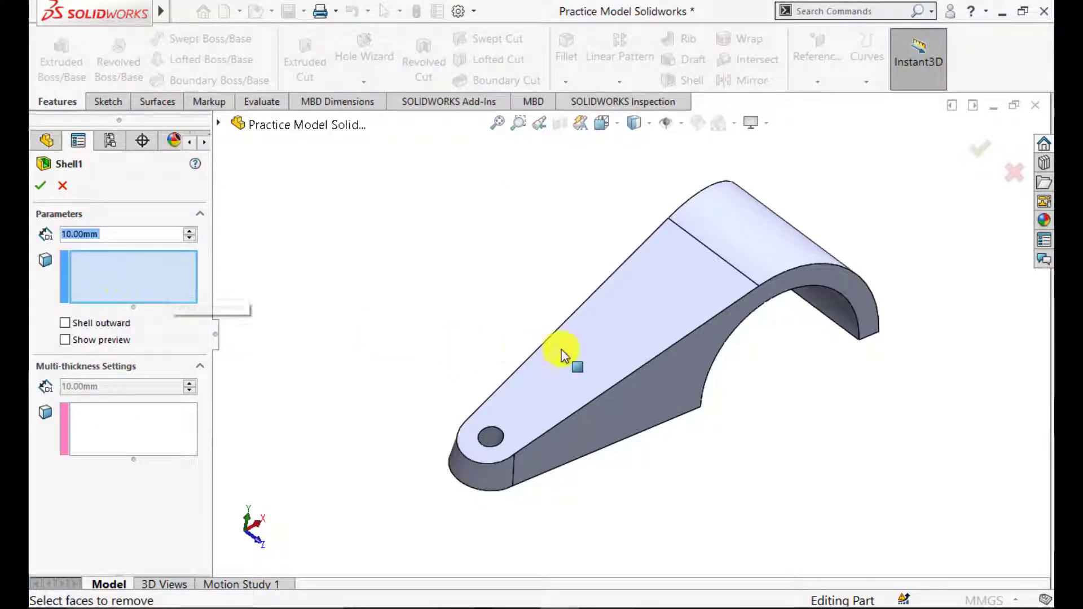
{"action": "left_click", "coordinate": [589, 352]}
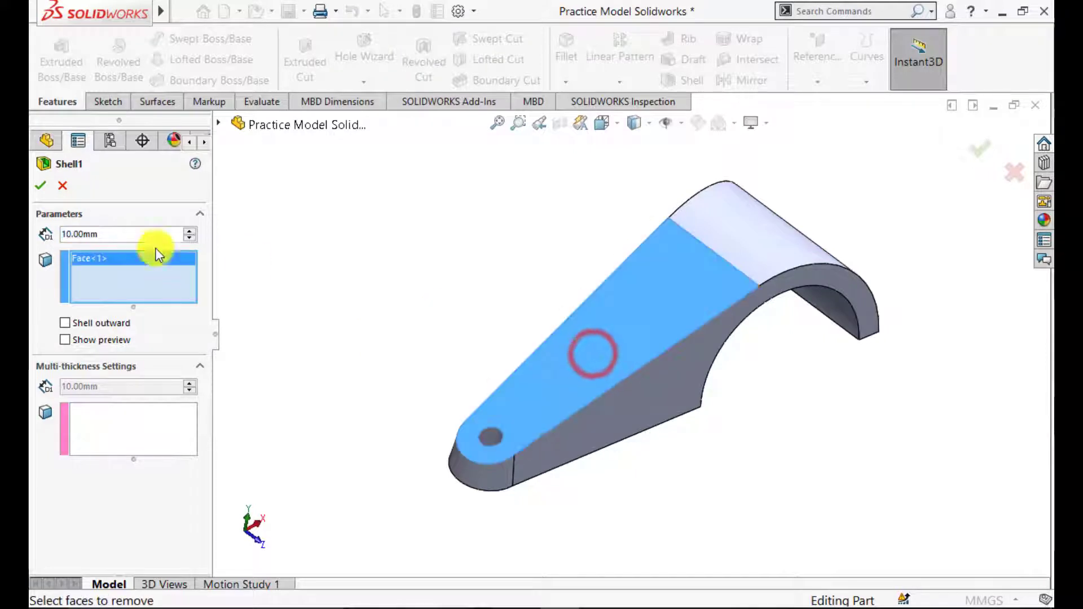
{"action": "left_click", "coordinate": [40, 187]}
Start a 7-degree draft with the sloping rim face around the shelled opening as the neutral plane.
{"action": "middle_click_drag", "start_coordinate": [415, 274], "coordinate": [392, 322]}
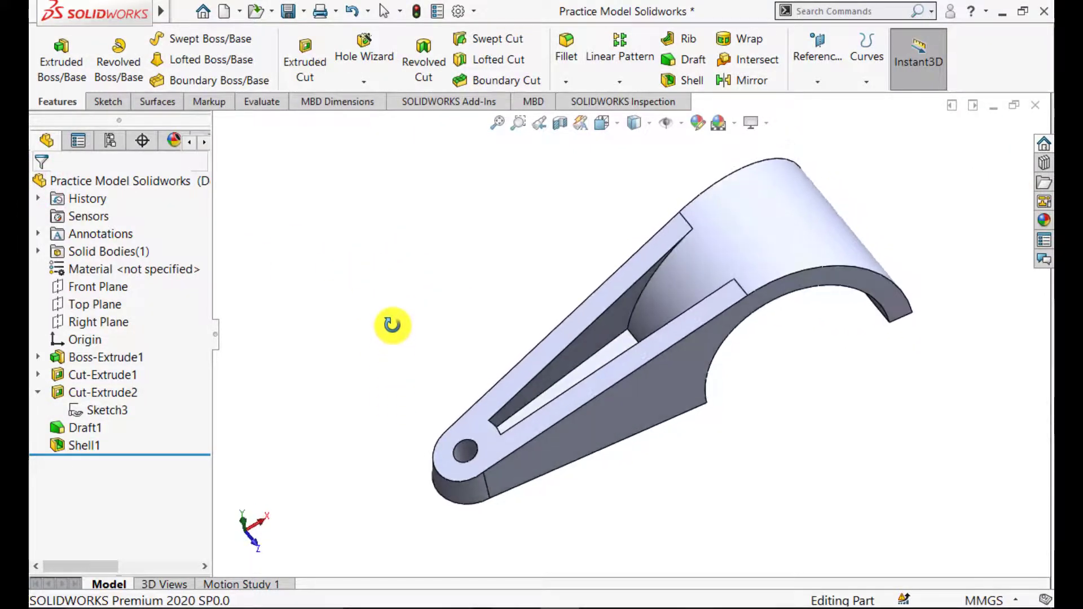
{"action": "left_click", "coordinate": [697, 58]}
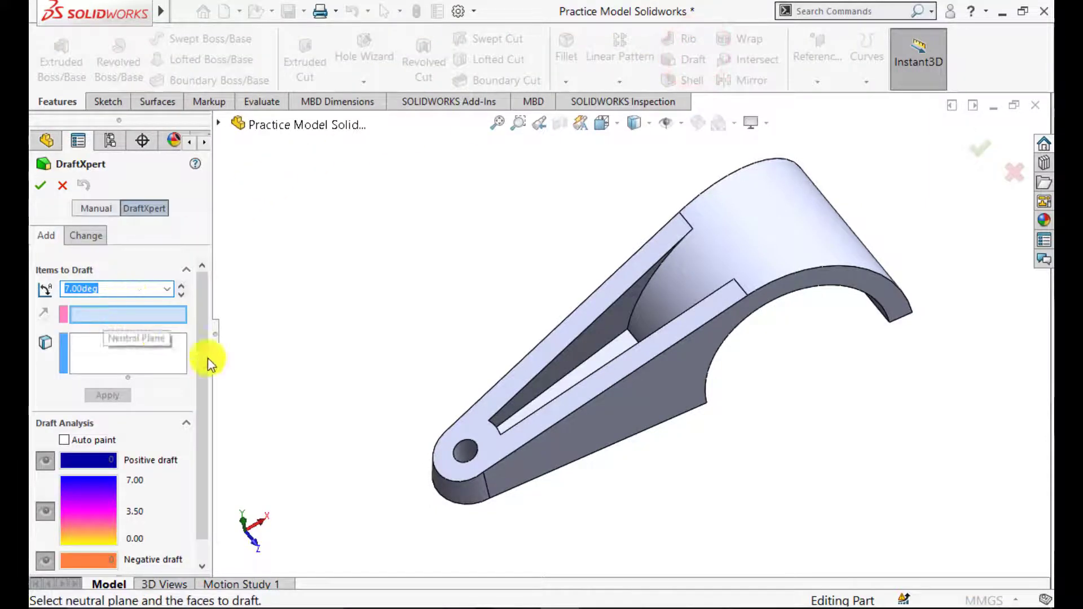
{"action": "left_click", "coordinate": [486, 404]}
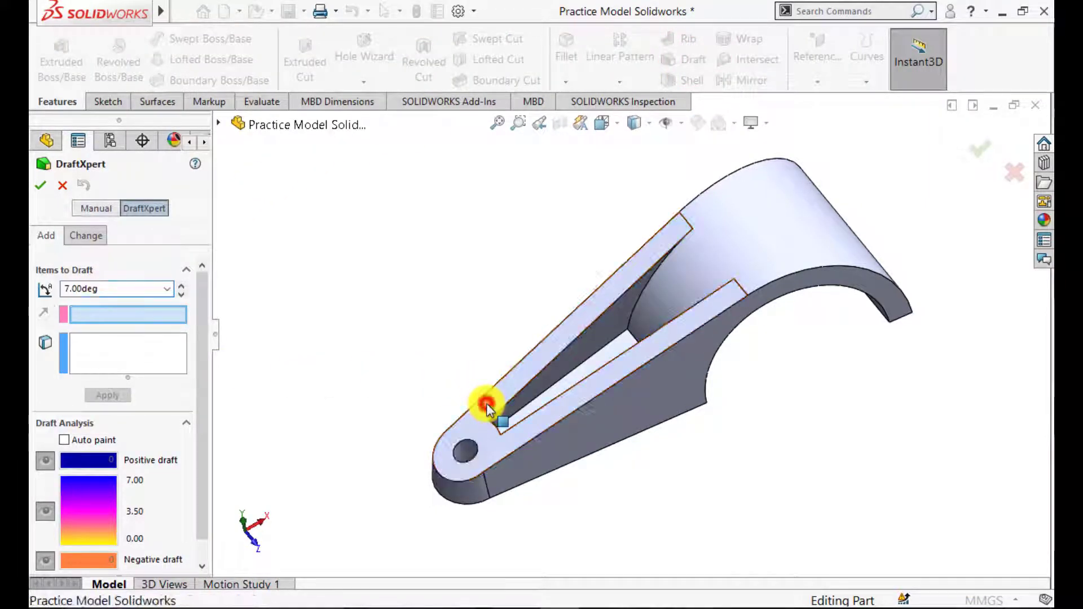
{"action": "scroll", "coordinate": [579, 382], "scroll_direction": "down", "scroll_amount": 3}
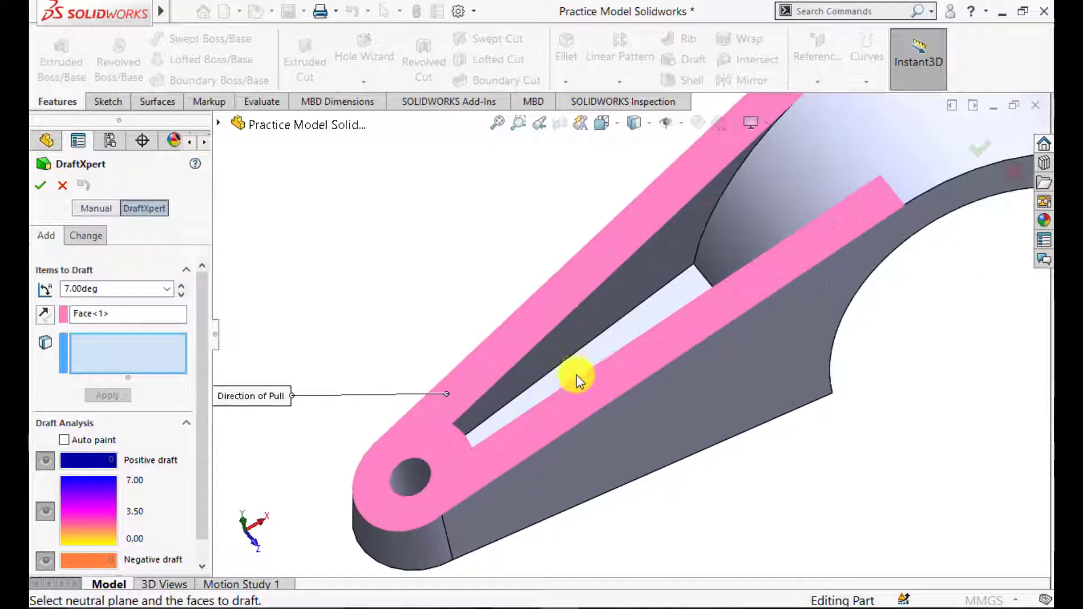
Draft both long inner side walls of the shelled opening with the pull direction reversed, and create the draft.
{"action": "left_click", "coordinate": [578, 339]}
{"action": "middle_click_drag", "start_coordinate": [561, 375], "coordinate": [575, 412]}
{"action": "left_click", "coordinate": [582, 463]}
{"action": "scroll", "coordinate": [581, 452], "scroll_direction": "down", "scroll_amount": 3}
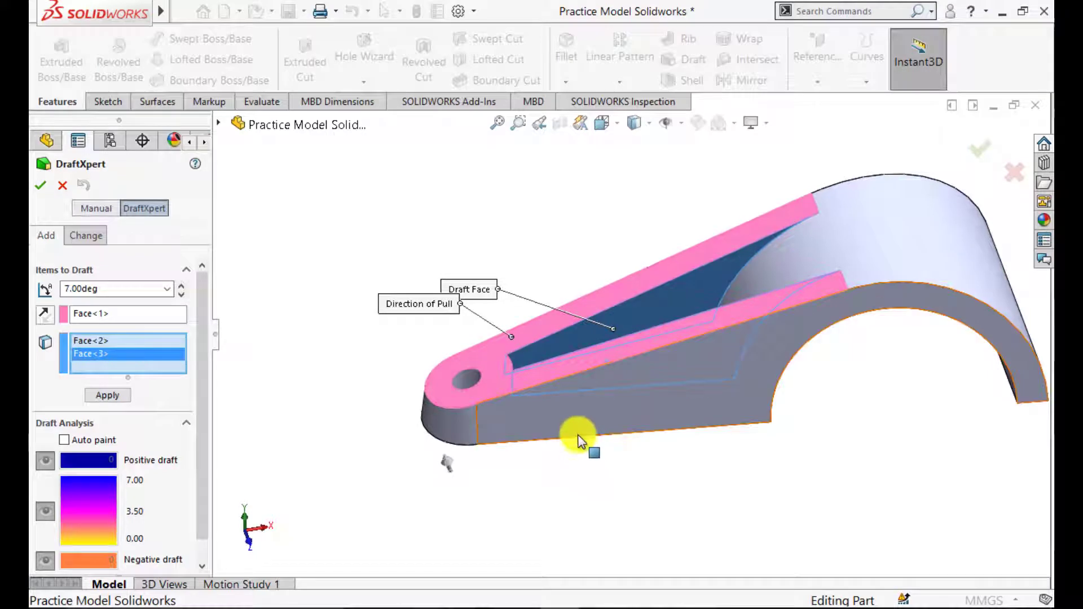
{"action": "middle_click_drag", "start_coordinate": [520, 460], "coordinate": [527, 423]}
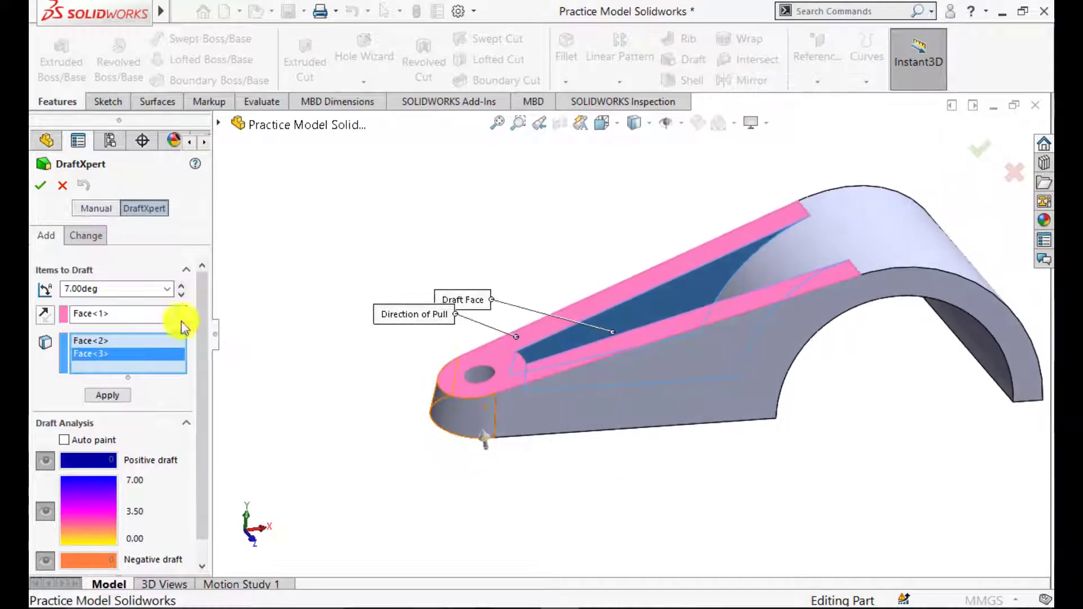
{"action": "left_click", "coordinate": [45, 315]}
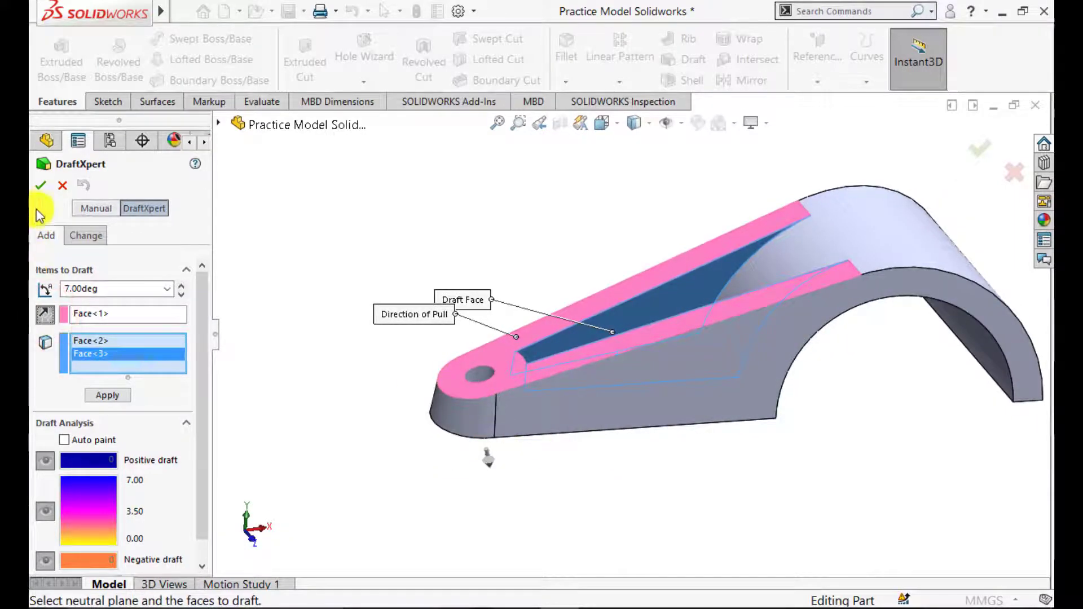
{"action": "left_click", "coordinate": [40, 186]}
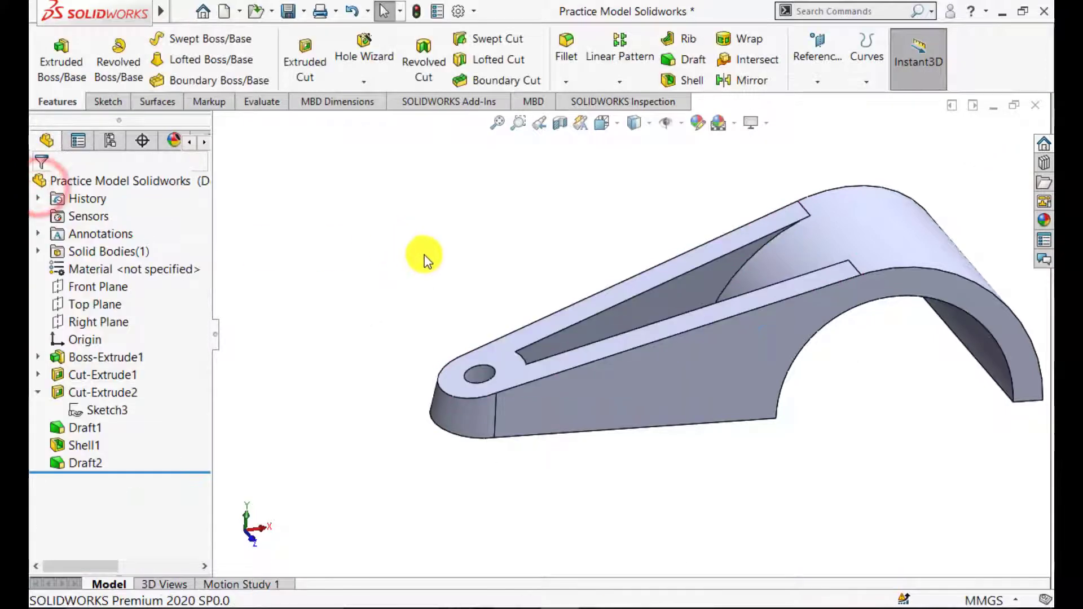
Fillet the two long inner side walls and the narrow end wall of the shelled opening with a 2 mm radius.
{"action": "middle_click_drag", "start_coordinate": [395, 242], "coordinate": [421, 346]}
{"action": "middle_click_drag", "start_coordinate": [649, 371], "coordinate": [641, 339]}
{"action": "scroll", "coordinate": [641, 339], "scroll_direction": "down", "scroll_amount": 1}
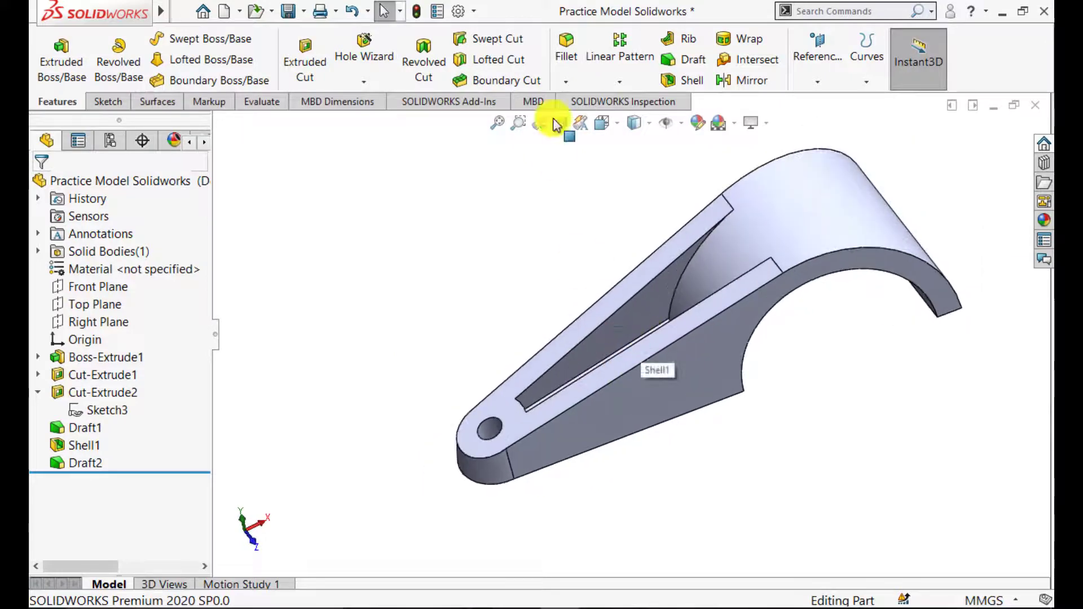
{"action": "left_click", "coordinate": [565, 42]}
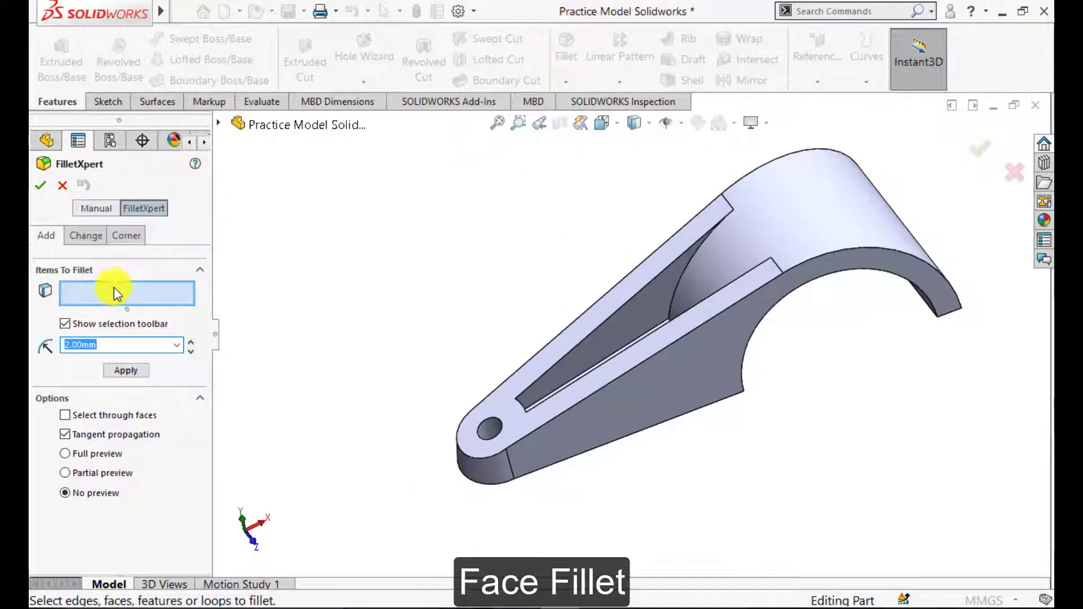
{"action": "middle_click_drag", "start_coordinate": [634, 327], "coordinate": [597, 355]}
{"action": "left_click", "coordinate": [623, 334]}
{"action": "left_click", "coordinate": [539, 341]}
{"action": "left_click", "coordinate": [624, 329]}
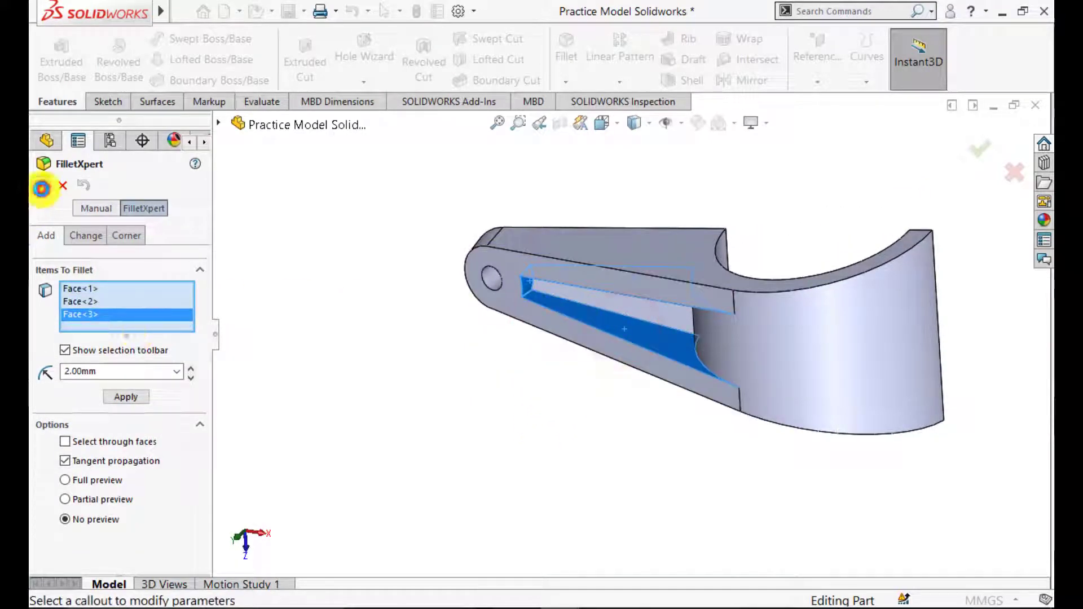
{"action": "left_click", "coordinate": [41, 189]}
Fillet both outer long edges of the sloping top face, with tangent propagation around the rounded end and arch.
{"action": "middle_click_drag", "start_coordinate": [428, 472], "coordinate": [514, 307]}
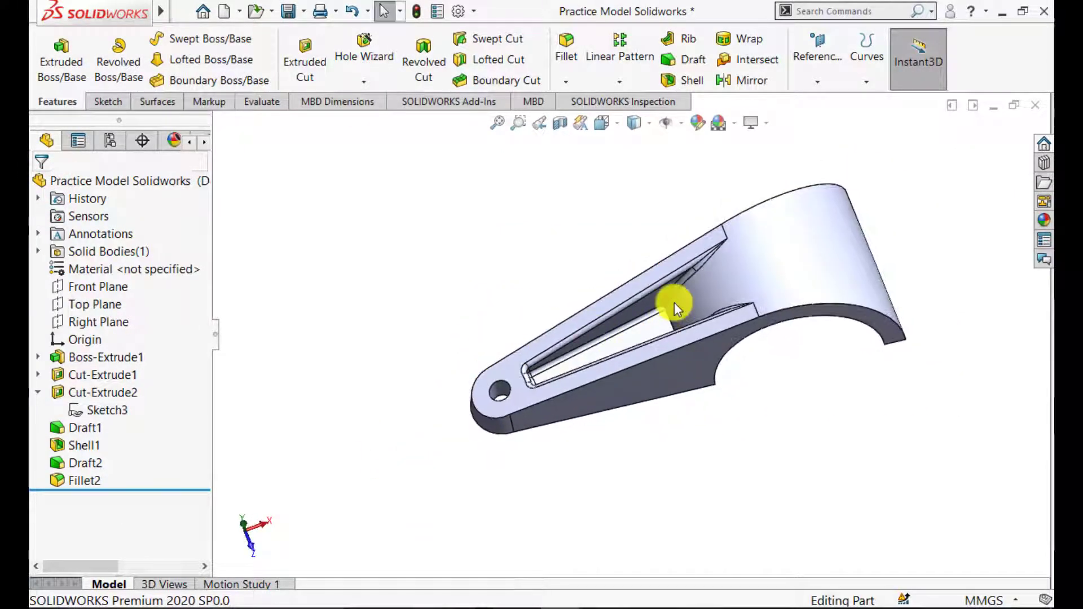
{"action": "scroll", "coordinate": [676, 307], "scroll_direction": "down", "scroll_amount": 2}
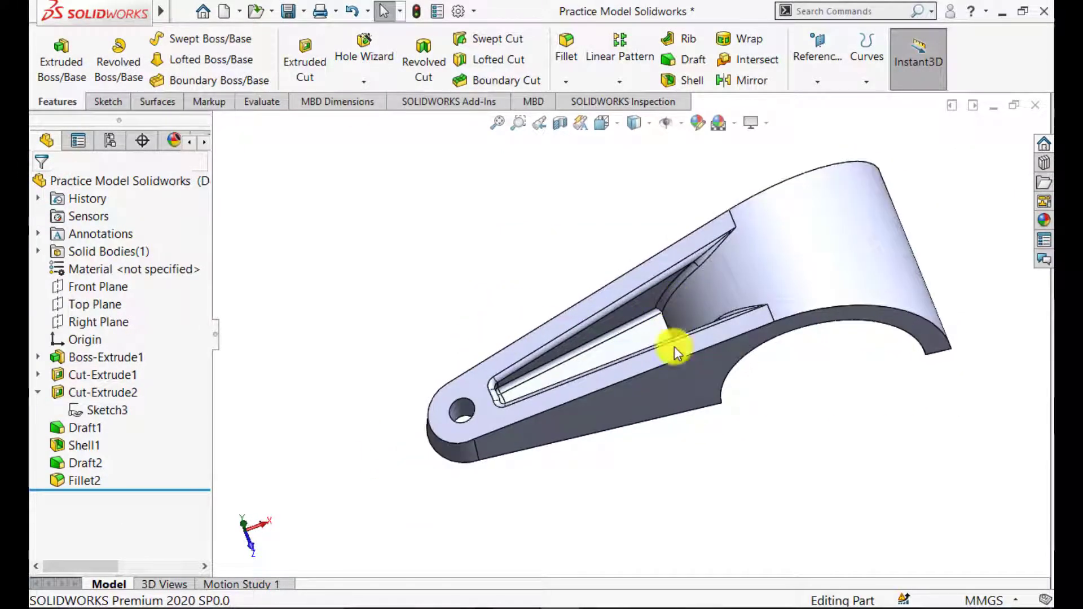
{"action": "left_click", "coordinate": [567, 46]}
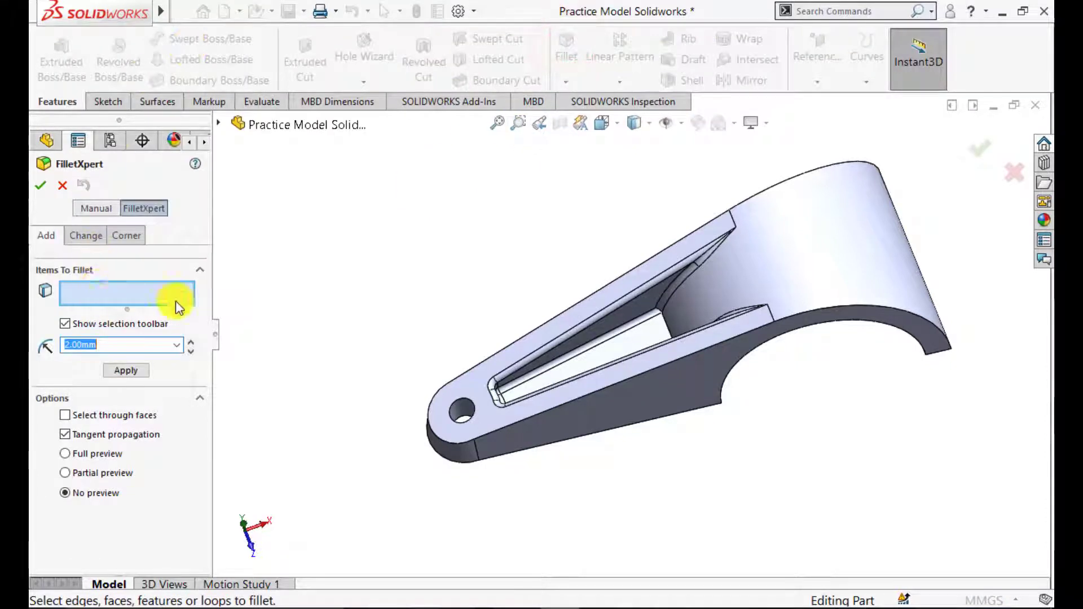
{"action": "left_click", "coordinate": [553, 316]}
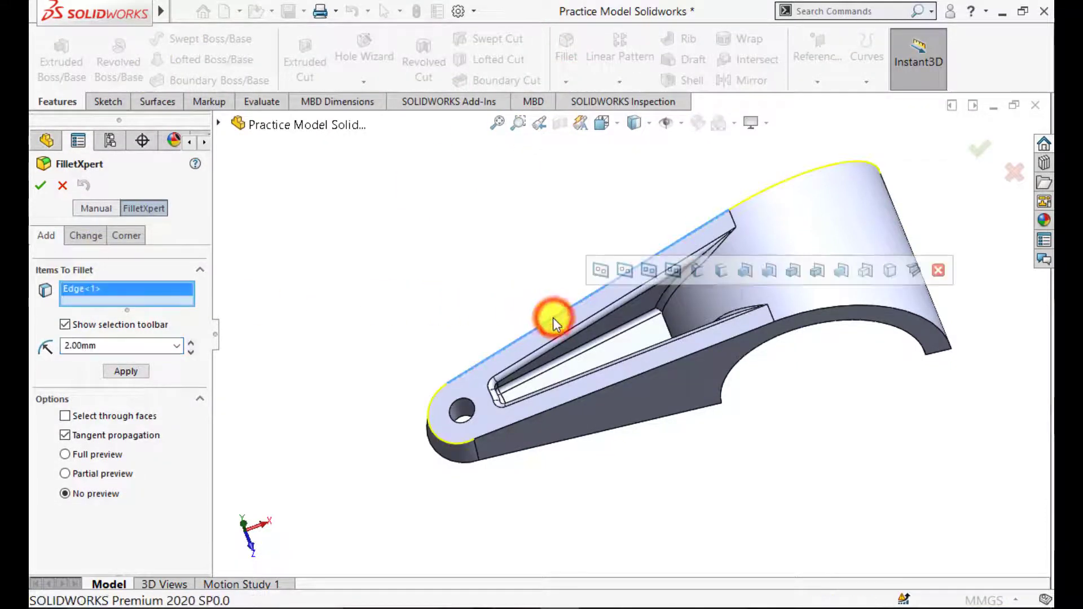
{"action": "left_click", "coordinate": [502, 430]}
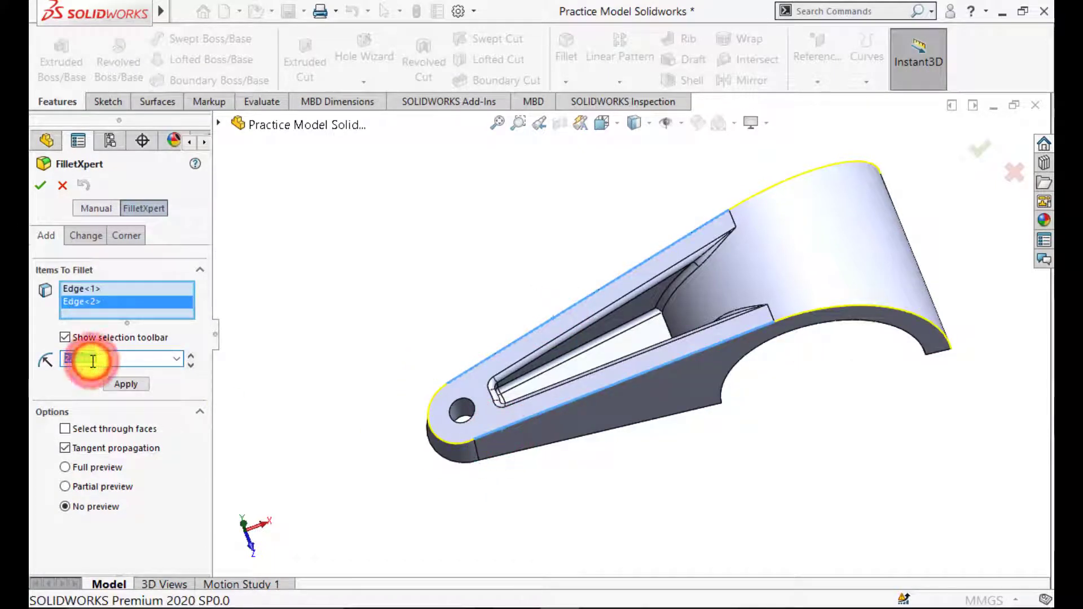
{"action": "left_click", "coordinate": [40, 188]}
{"action": "middle_click_drag", "start_coordinate": [452, 300], "coordinate": [475, 297]}
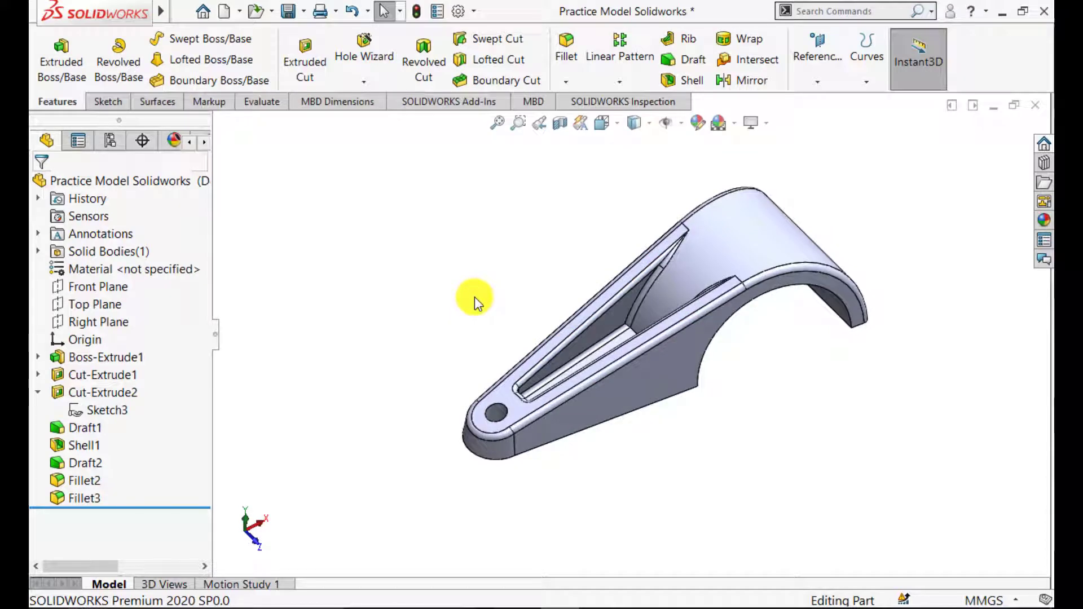
Mirror the solid body about its flat underside face with Merge solids enabled.
{"action": "left_click", "coordinate": [38, 252]}
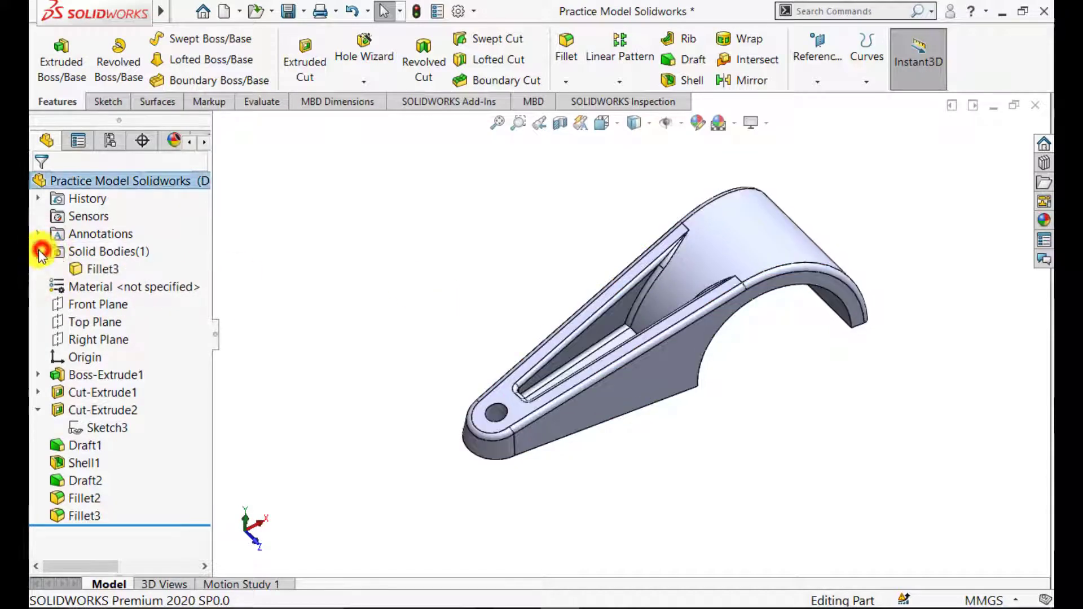
{"action": "left_click", "coordinate": [93, 265]}
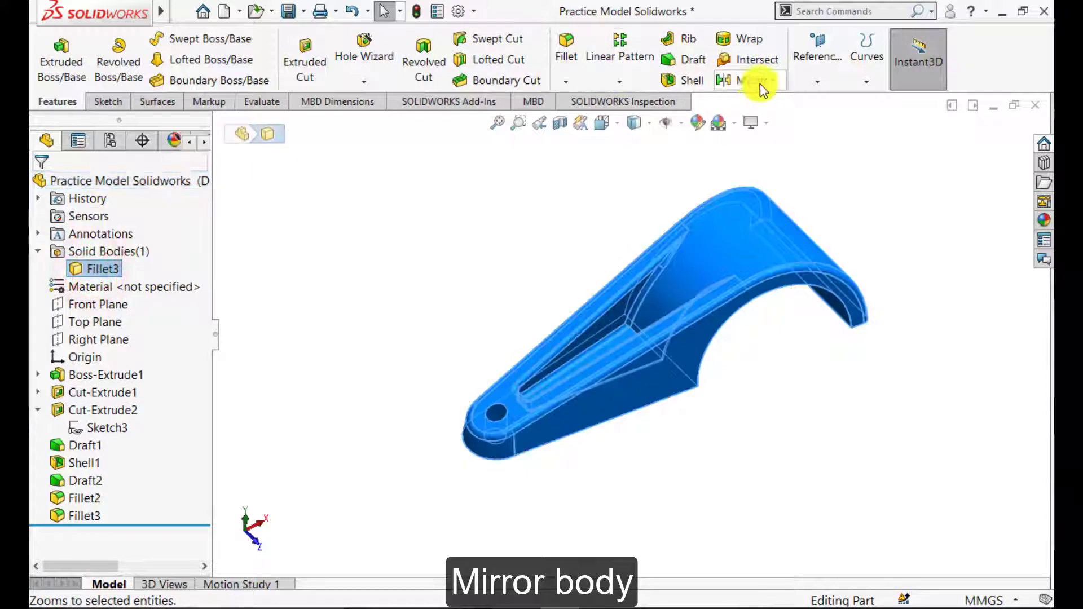
{"action": "left_click", "coordinate": [734, 81]}
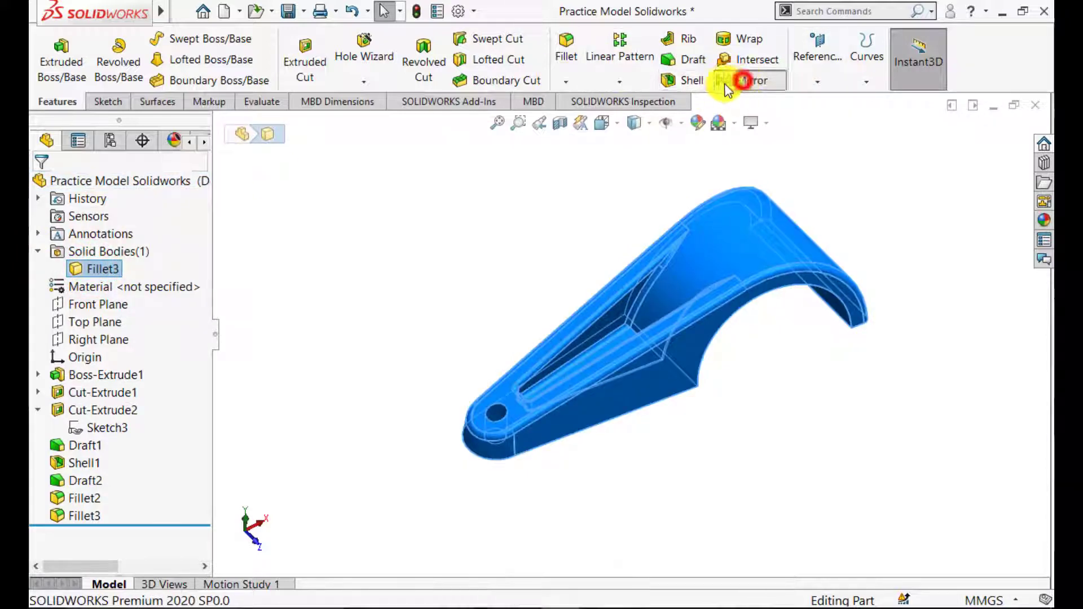
{"action": "left_click", "coordinate": [96, 235]}
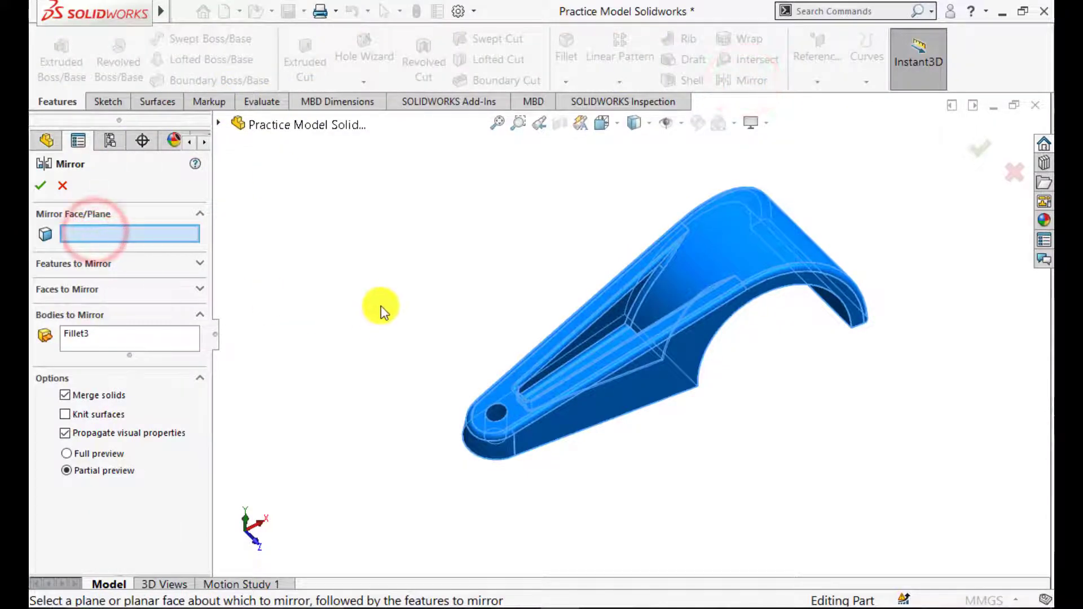
{"action": "middle_click_drag", "start_coordinate": [380, 307], "coordinate": [367, 138]}
{"action": "left_click", "coordinate": [532, 368]}
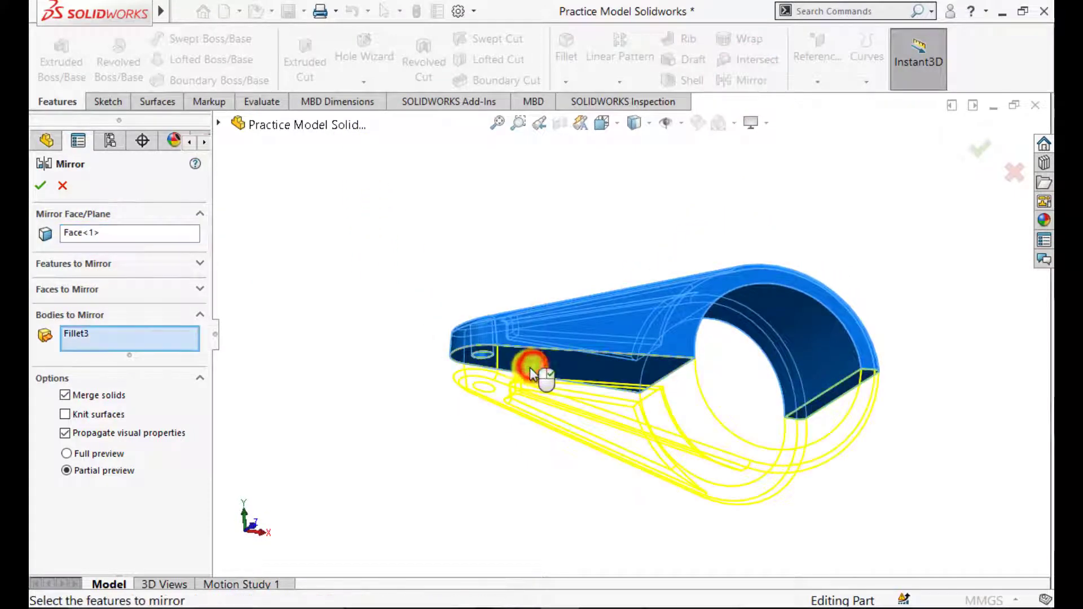
{"action": "middle_click_drag", "start_coordinate": [477, 232], "coordinate": [651, 367]}
{"action": "scroll", "coordinate": [653, 366], "scroll_direction": "down", "scroll_amount": 2}
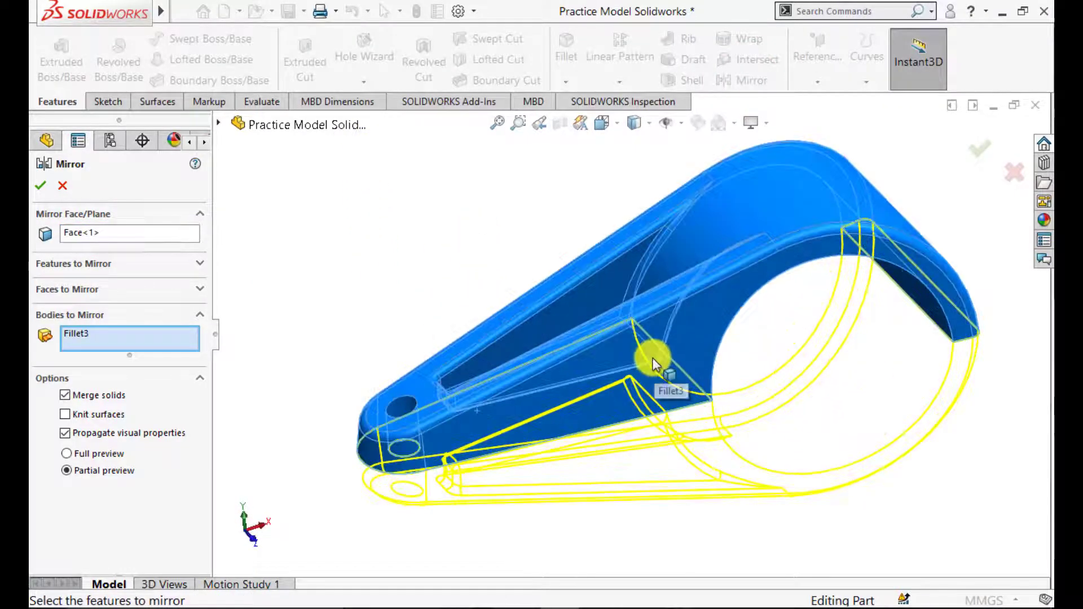
{"action": "left_click", "coordinate": [37, 189]}
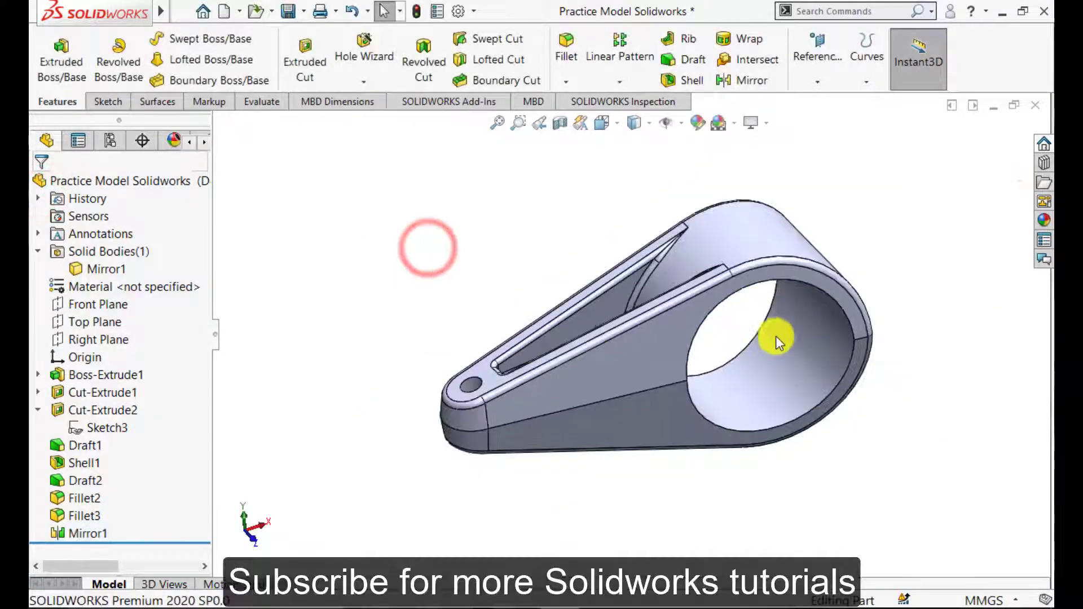
Apply a light orange colour from the standard palette to the whole part.
{"action": "mouse_move", "coordinate": [778, 336]}
{"action": "middle_mouse_down"}
{"action": "mouse_move", "coordinate": [767, 346]}
{"action": "mouse_move", "coordinate": [767, 336]}
{"action": "middle_mouse_up"}
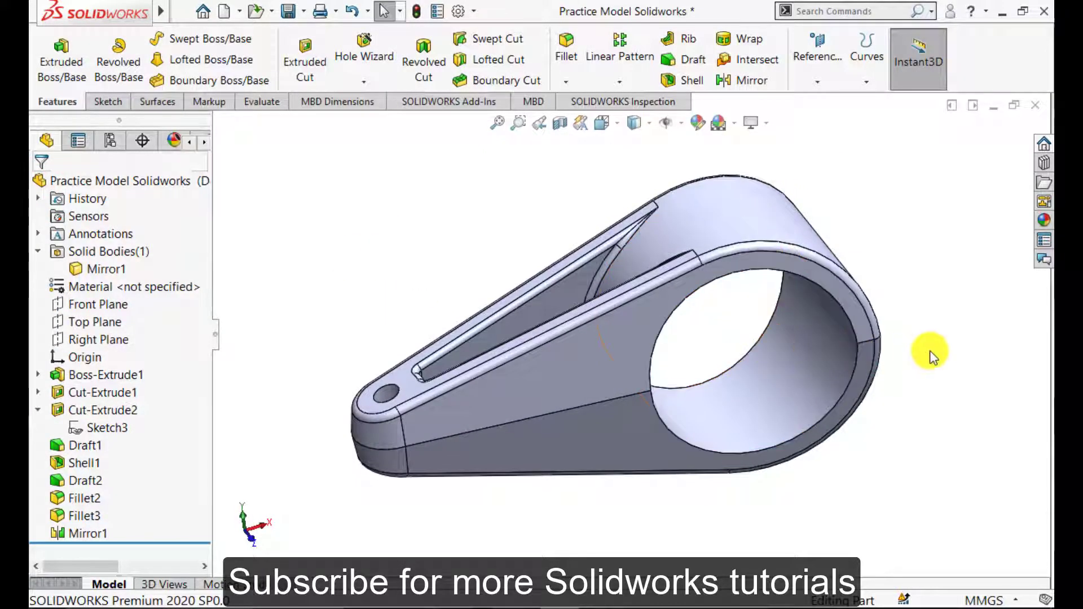
{"action": "middle_click_drag", "start_coordinate": [931, 353], "coordinate": [681, 515]}
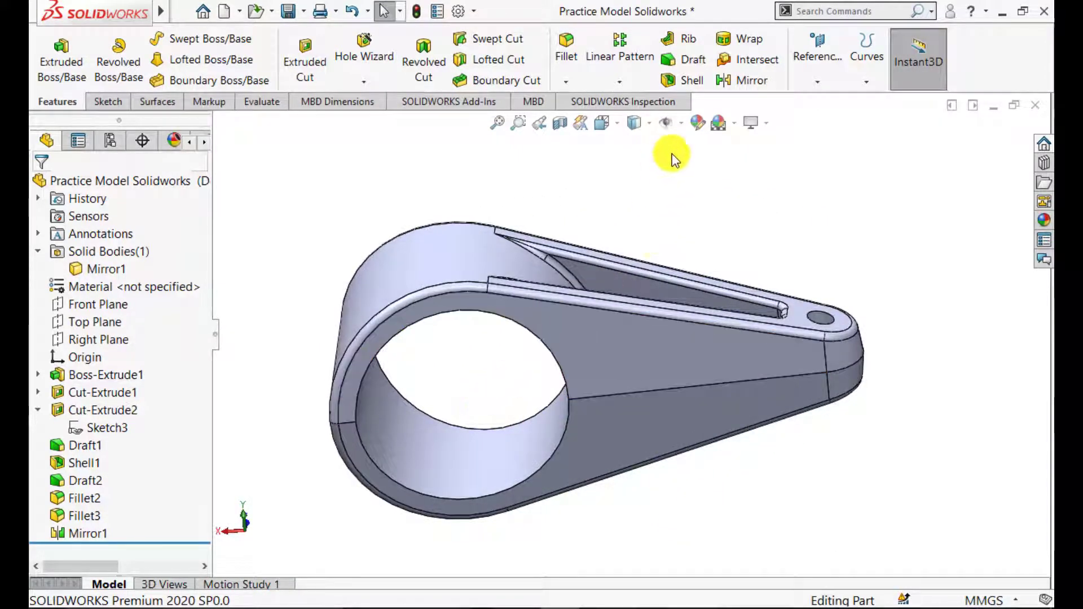
{"action": "left_click", "coordinate": [698, 123]}
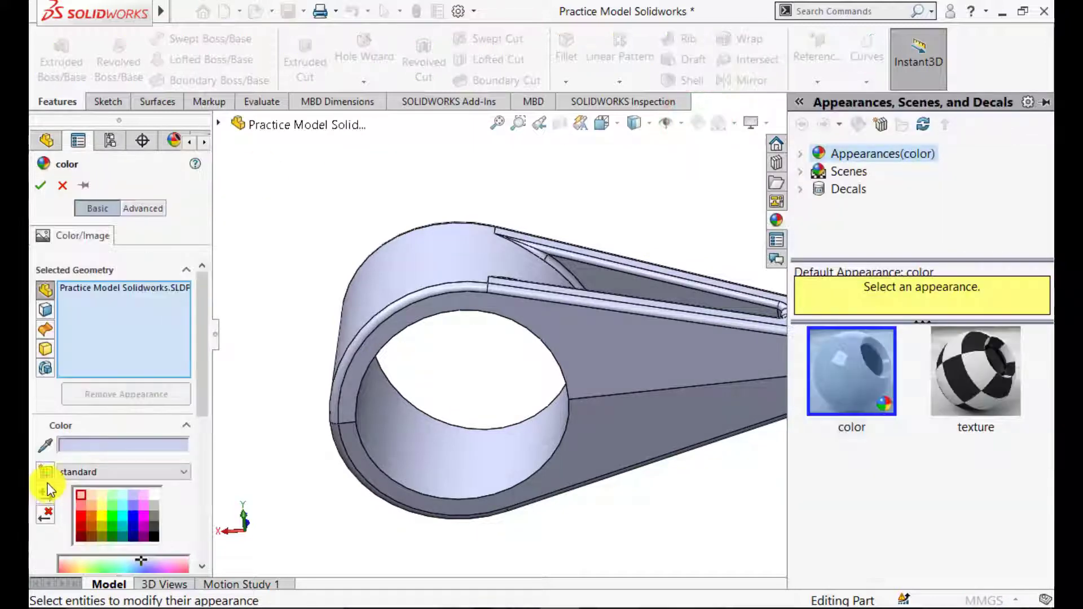
{"action": "left_click", "coordinate": [88, 504]}
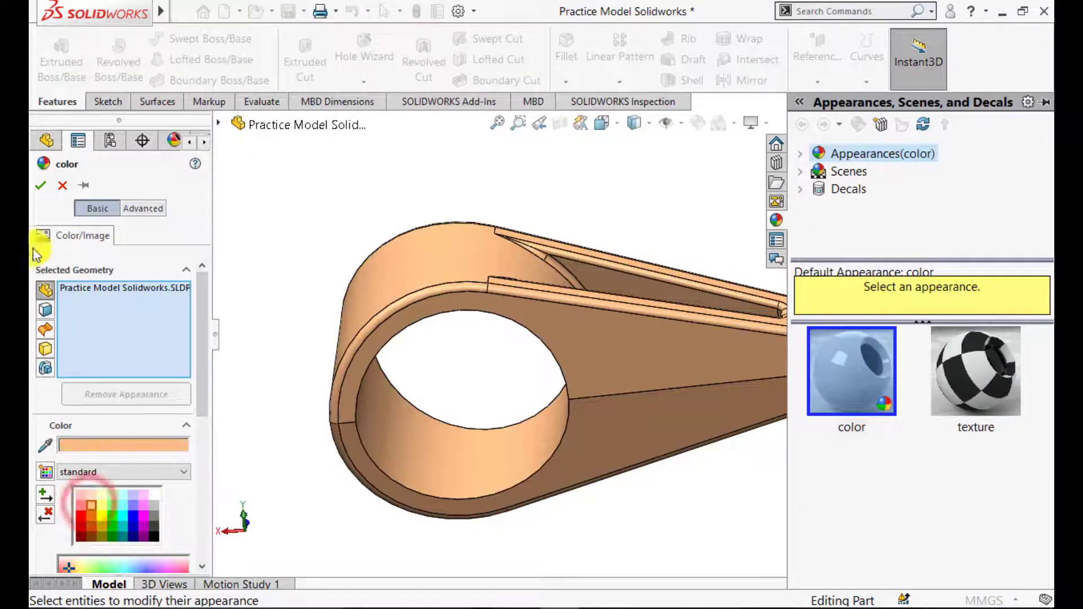
{"action": "left_click", "coordinate": [40, 185]}
{"action": "middle_click_drag", "start_coordinate": [399, 314], "coordinate": [490, 382]}
{"action": "left_click", "coordinate": [657, 487]}
{"action": "scroll", "coordinate": [607, 406], "scroll_direction": "up", "scroll_amount": 3}
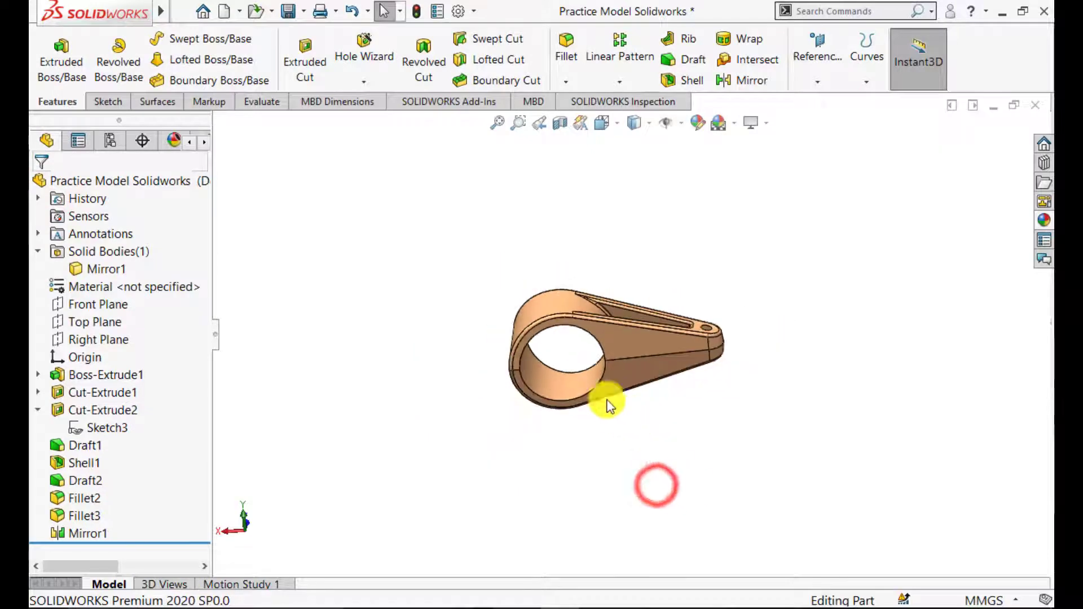
{"action": "scroll", "coordinate": [568, 350], "scroll_direction": "down", "scroll_amount": 4}
{"action": "mouse_move", "coordinate": [550, 508]}
{"action": "middle_mouse_down"}
{"action": "mouse_move", "coordinate": [539, 537]}
{"action": "mouse_move", "coordinate": [556, 508]}
{"action": "middle_mouse_up"}
{"action": "scroll", "coordinate": [672, 338], "scroll_direction": "down", "scroll_amount": 2}
{"action": "middle_click_drag", "start_coordinate": [672, 337], "coordinate": [609, 382]}
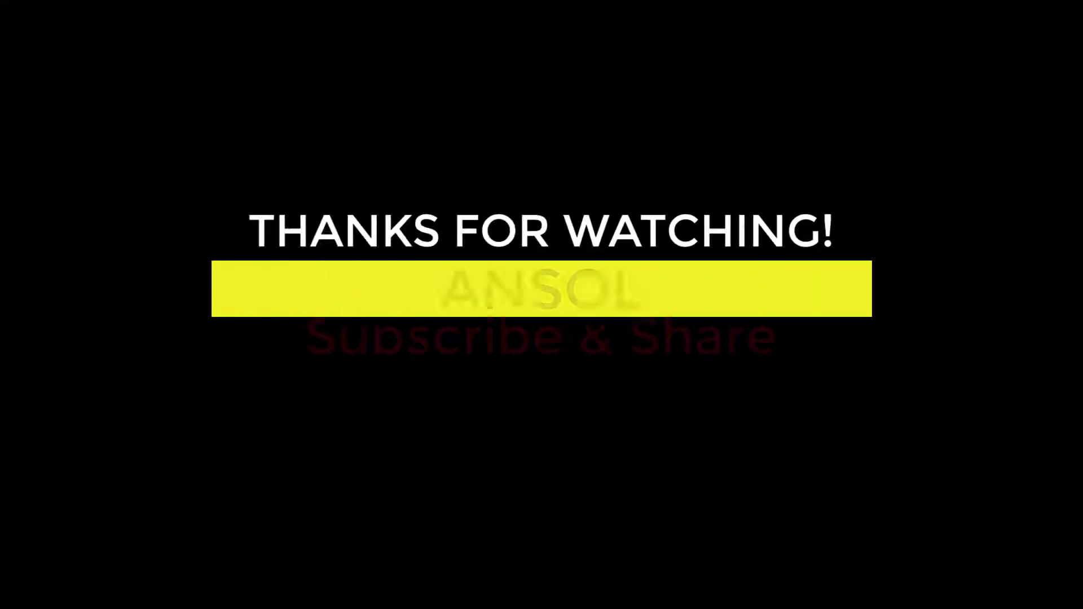